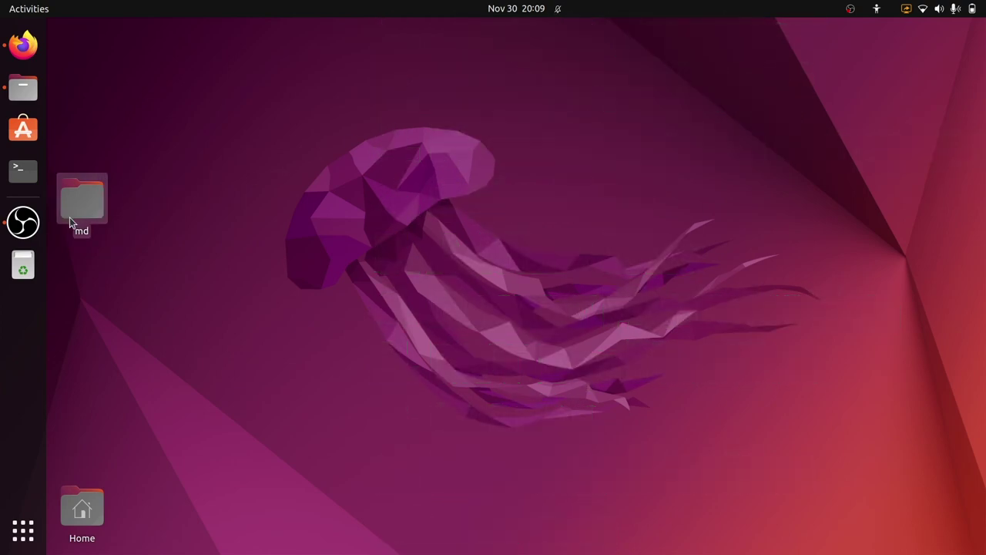
Select the md folder icon on the Ubuntu desktop.
left_click(69, 217)
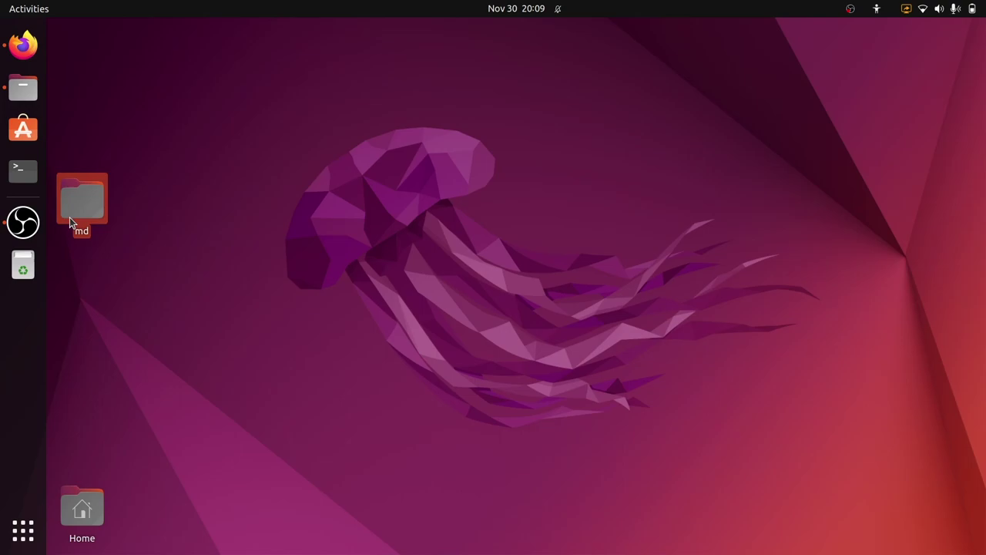
left_click(159, 201)
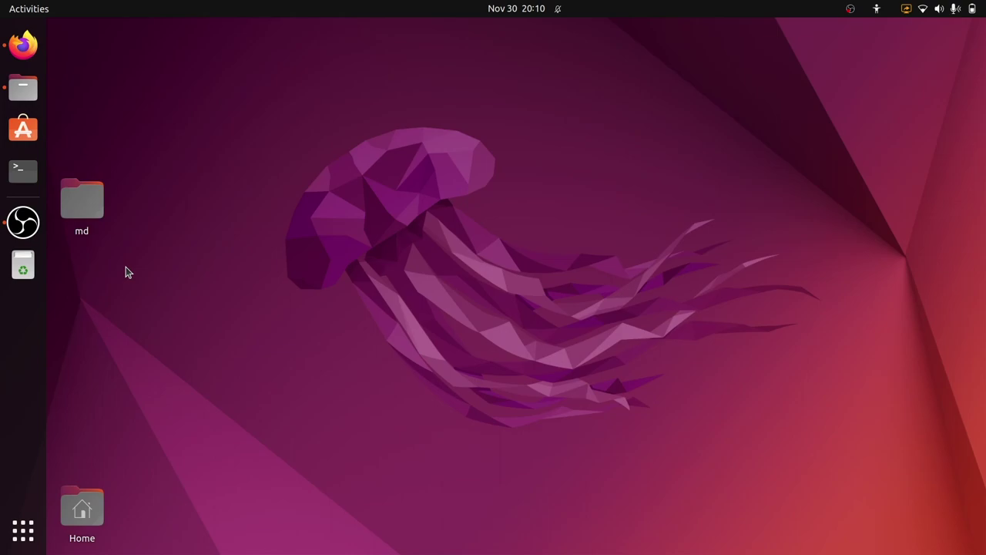
left_click(71, 198)
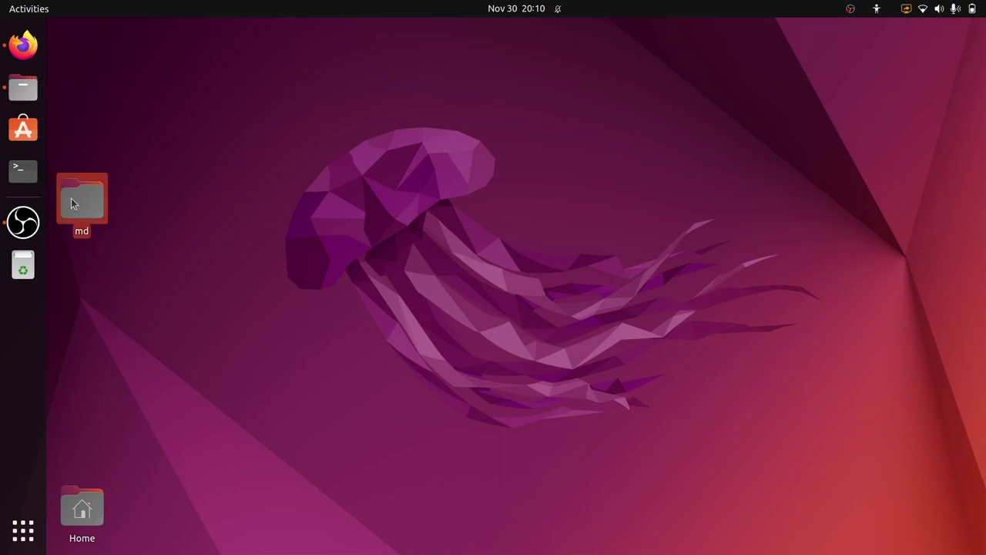
Check the md folder's files, then switch to the Step Eight: Production MD tutorial page.
left_click(23, 87)
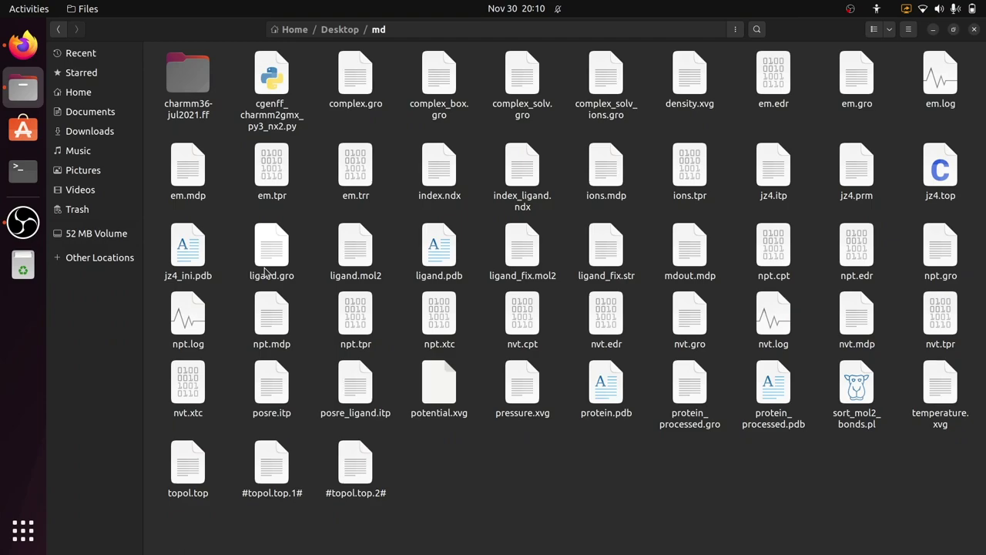
left_click(23, 45)
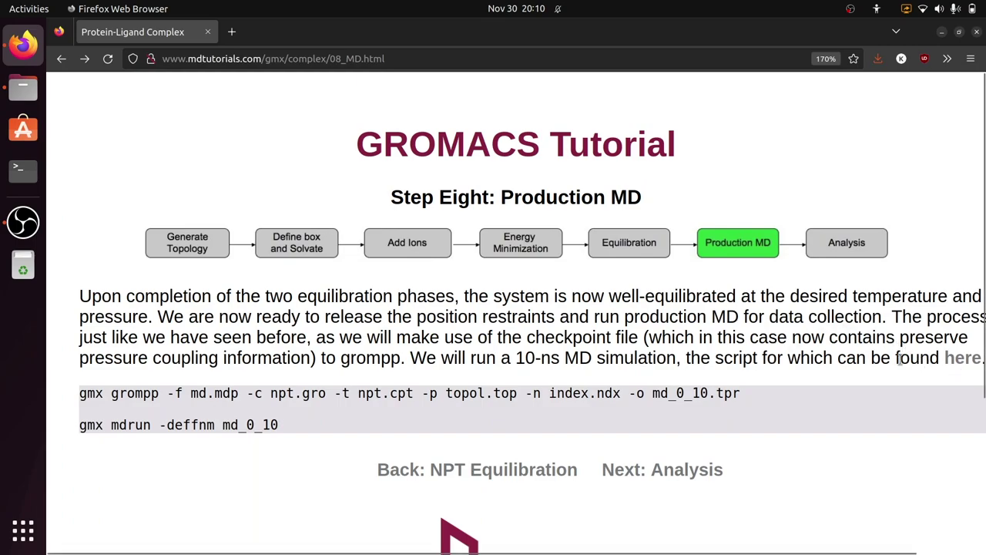
Save the tutorial's linked md.mdp parameter file into the Desktop/md folder.
left_click_drag(846, 358, 931, 356)
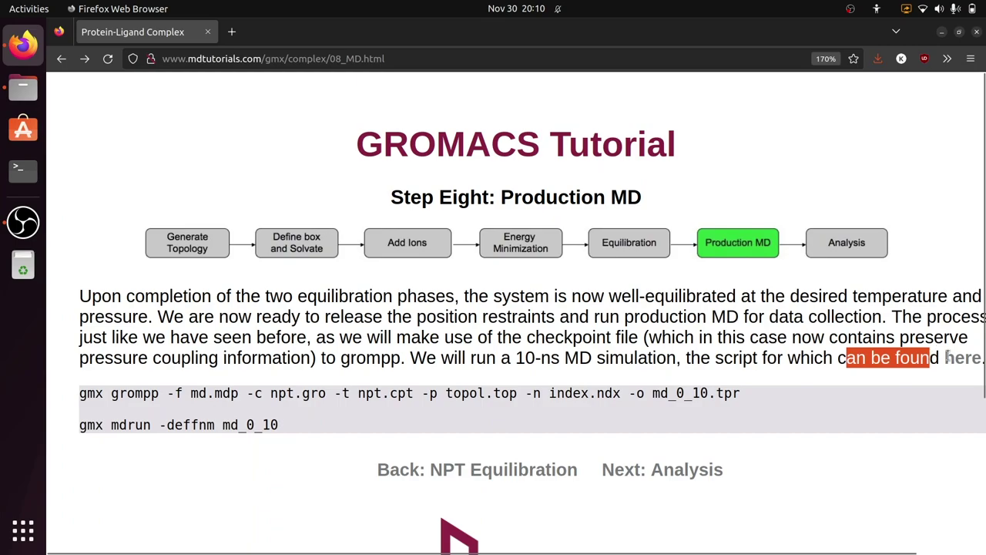
left_click(963, 359)
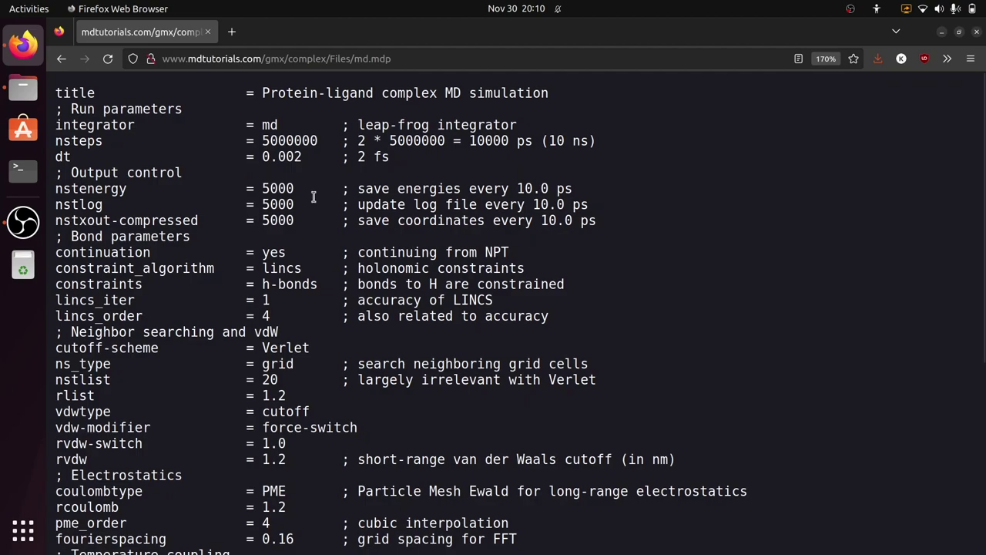
key("ctrl+s")
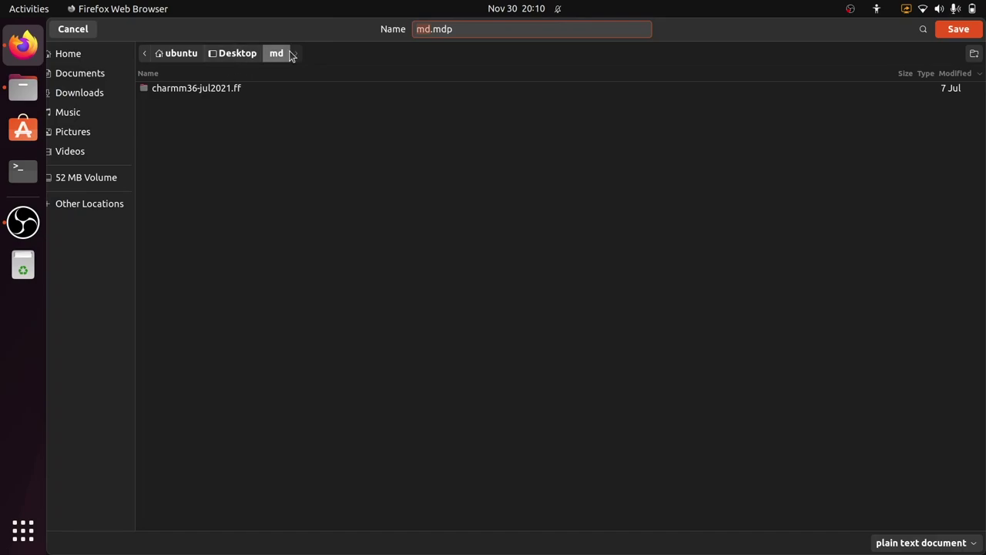
left_click(975, 32)
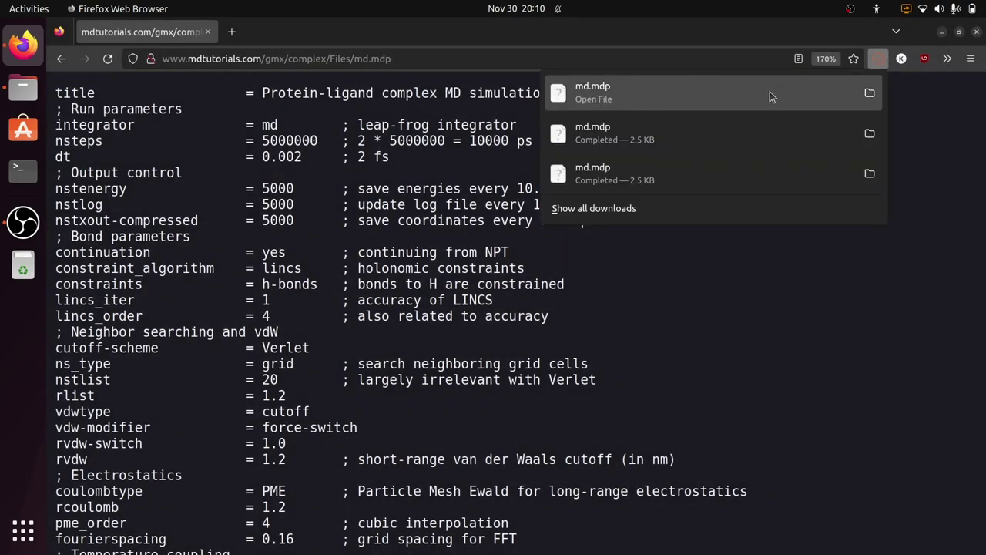
left_click(922, 112)
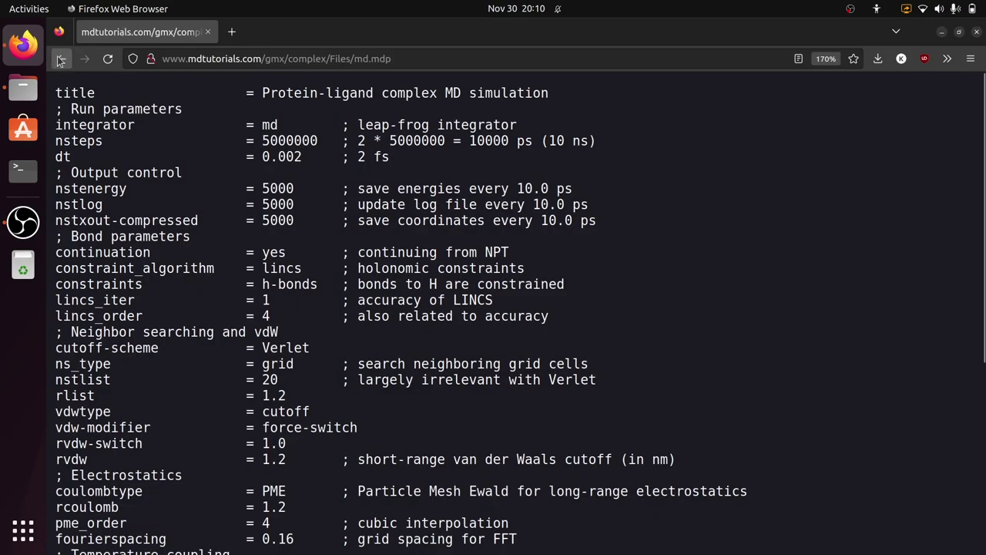
Open md.mdp from the md folder in Text Editor.
left_click(23, 87)
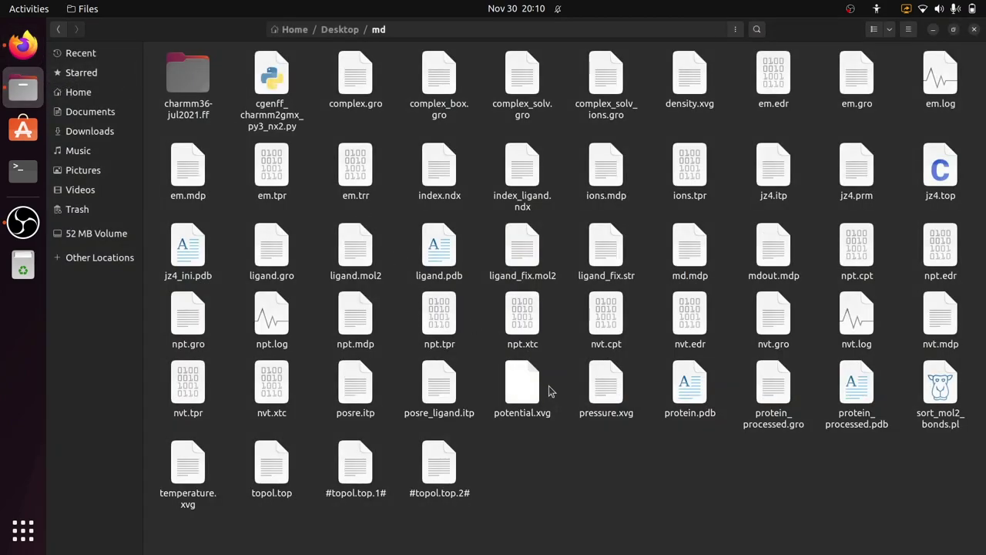
left_click(691, 254)
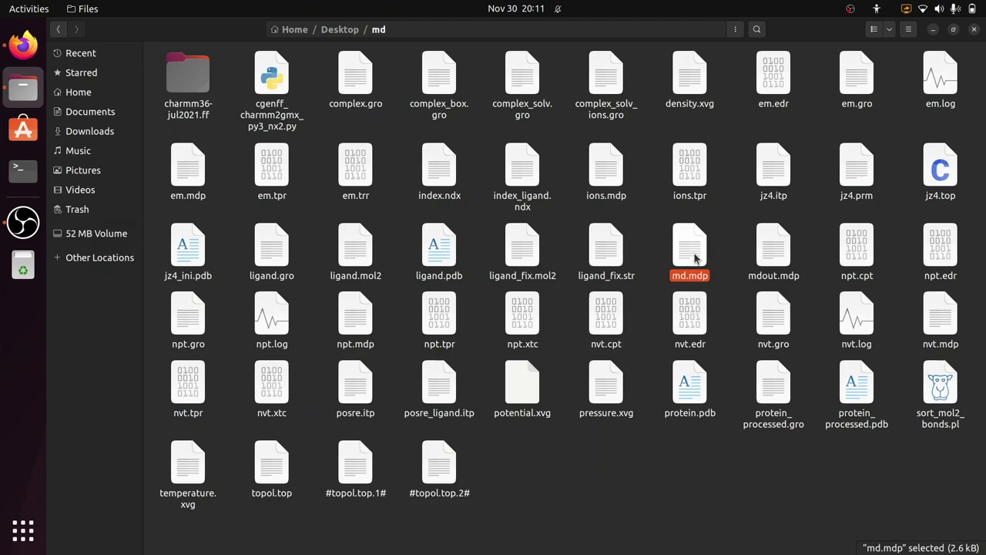
double_click(693, 259)
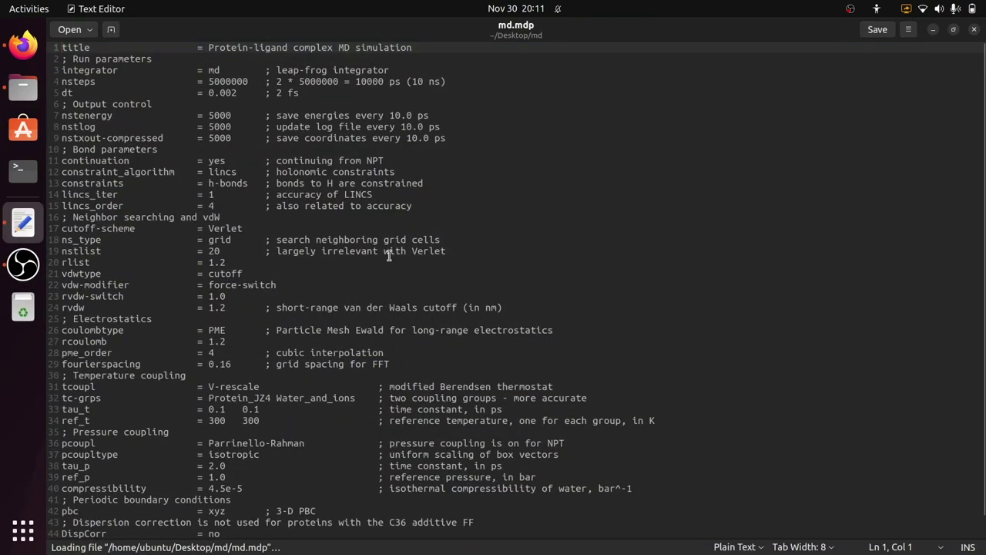
Change nsteps from 5000000 to 50000 and its comment to 100 ps.
key("ctrl+plus")
key("ctrl+plus")
key("ctrl+plus")
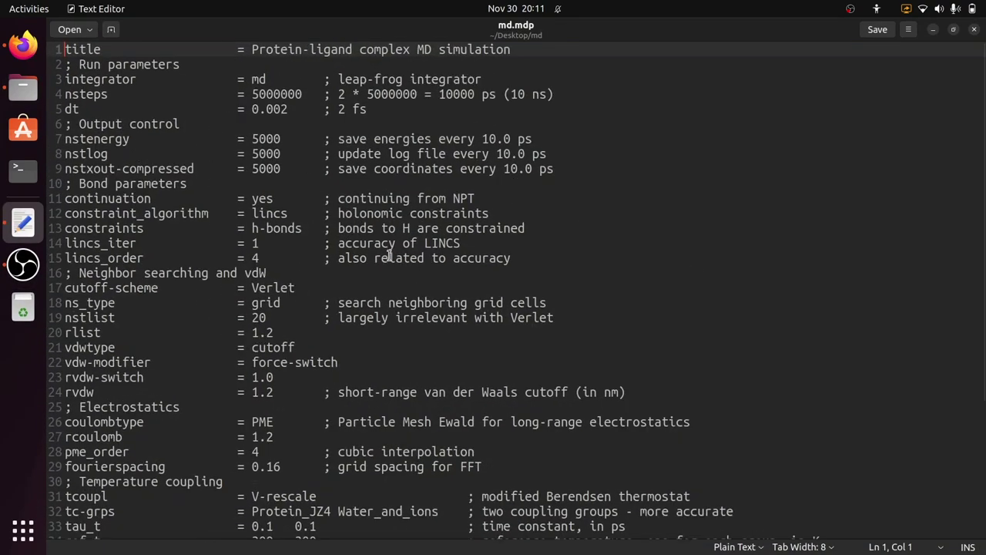
left_click(337, 101)
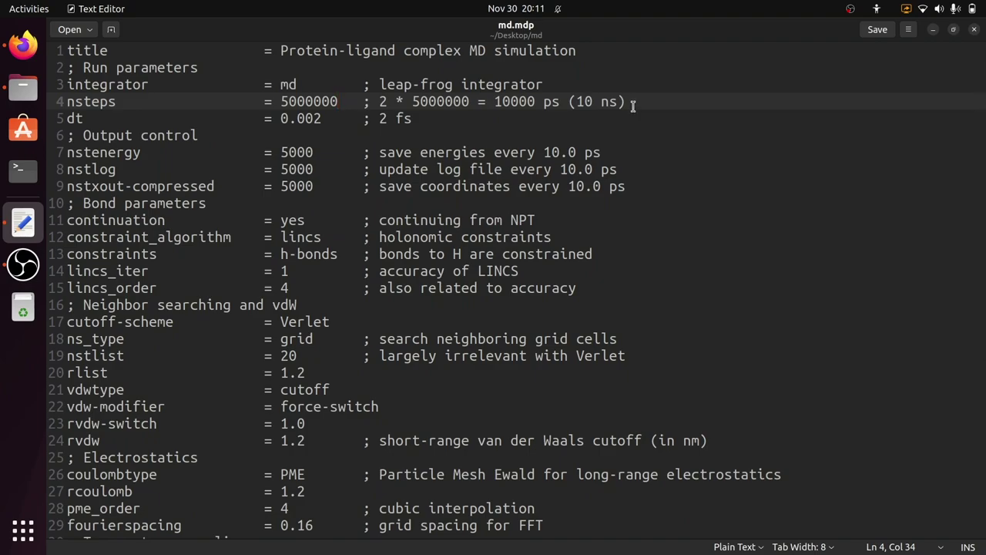
double_click(297, 102)
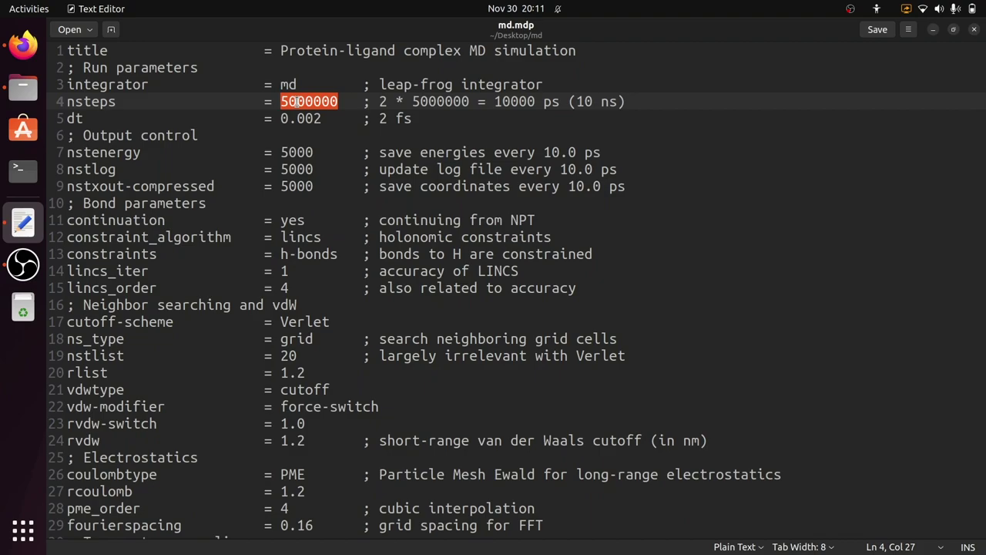
left_click(345, 101)
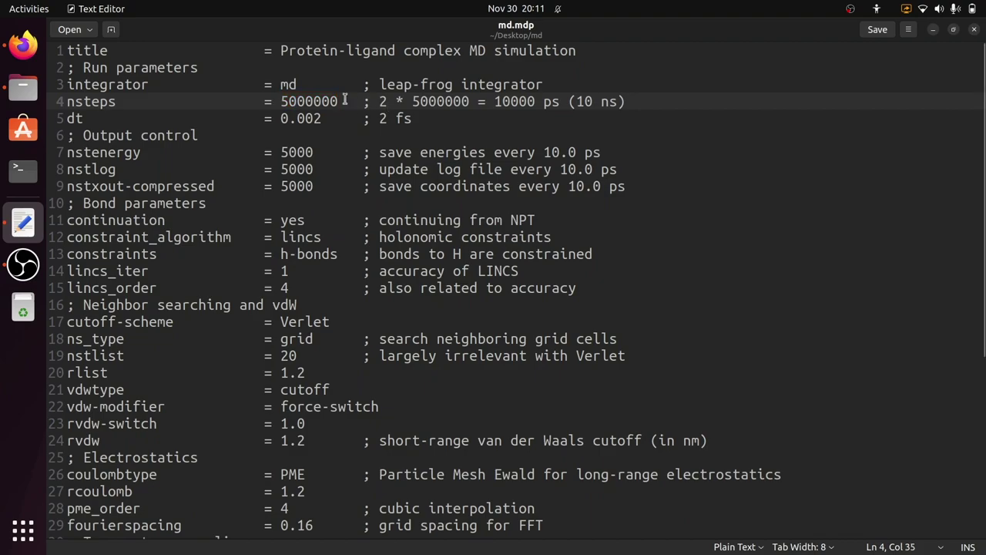
left_click_drag(624, 102, 560, 102)
key("BackSpace")
left_click(537, 102)
key("BackSpace")
key("BackSpace")
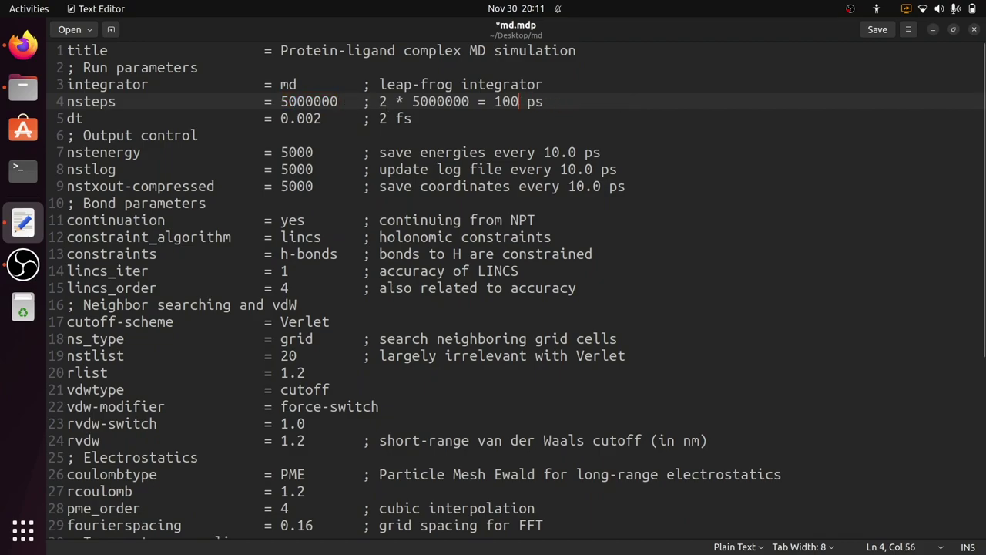
left_click(469, 102)
key("BackSpace")
key("BackSpace")
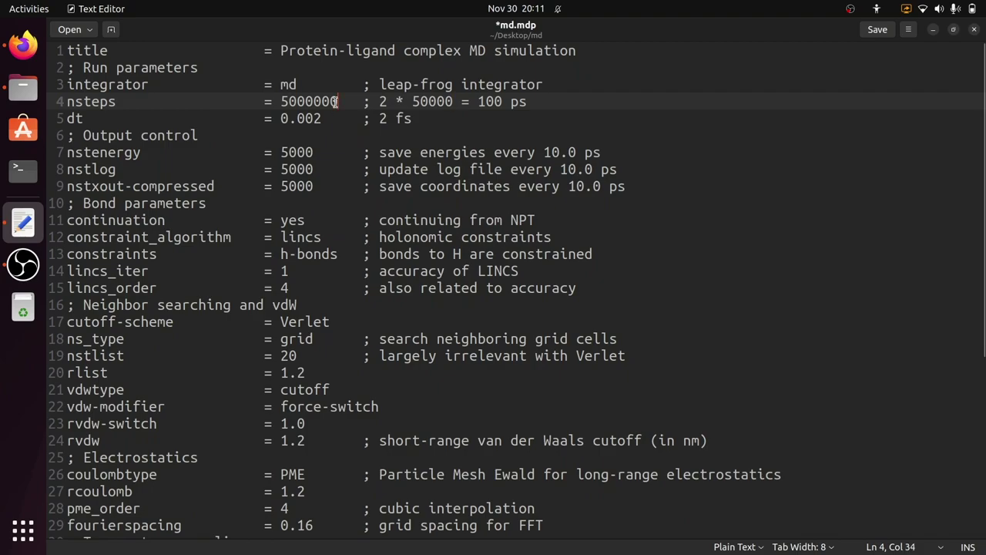
key("BackSpace")
key("BackSpace")
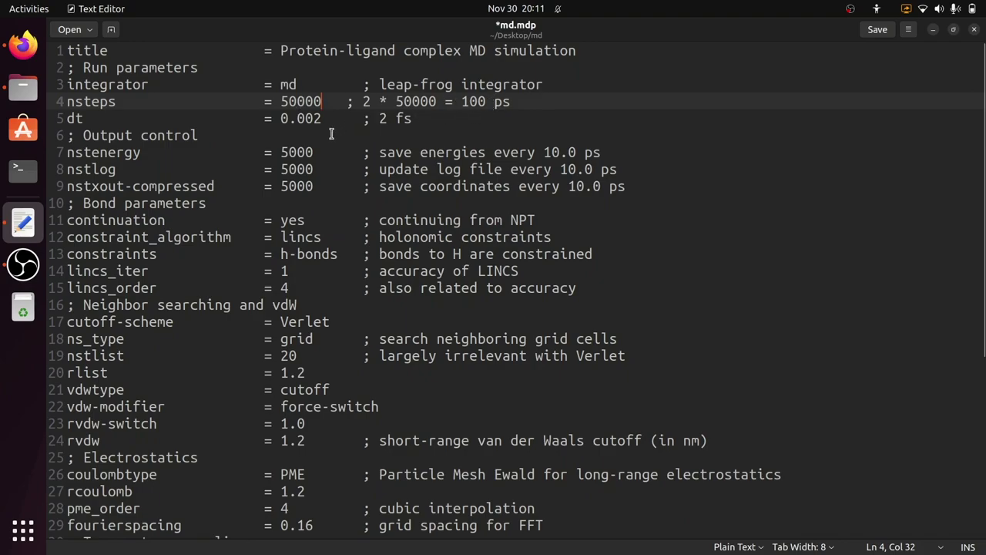
Reduce nstenergy, nstlog and nstxout-compressed from 5000 to 500.
left_click(316, 152)
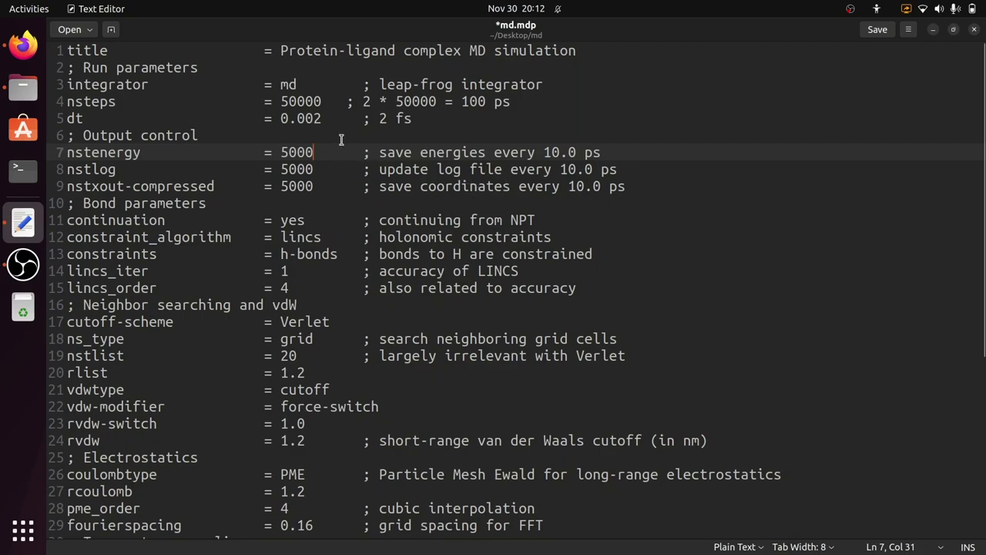
key("BackSpace")
key("Down")
key("BackSpace")
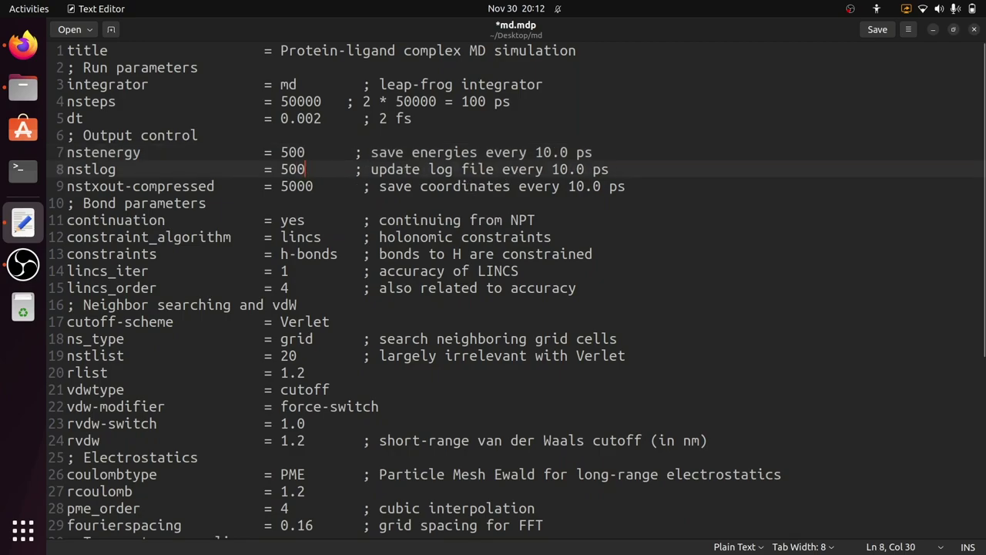
key("Down")
key("BackSpace")
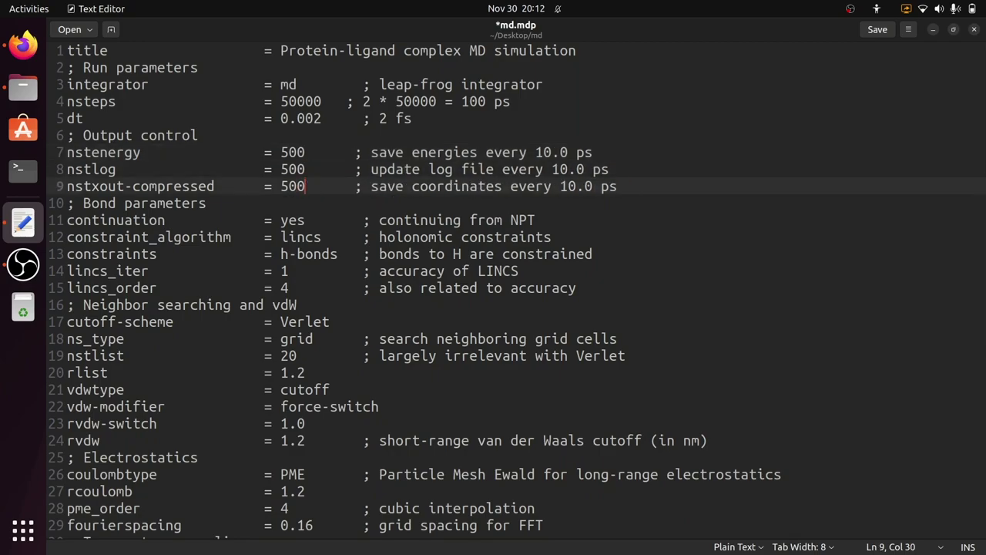
Change the energy, log and coordinate interval comments from 10.0 ps to 1.0 ps.
double_click(301, 102)
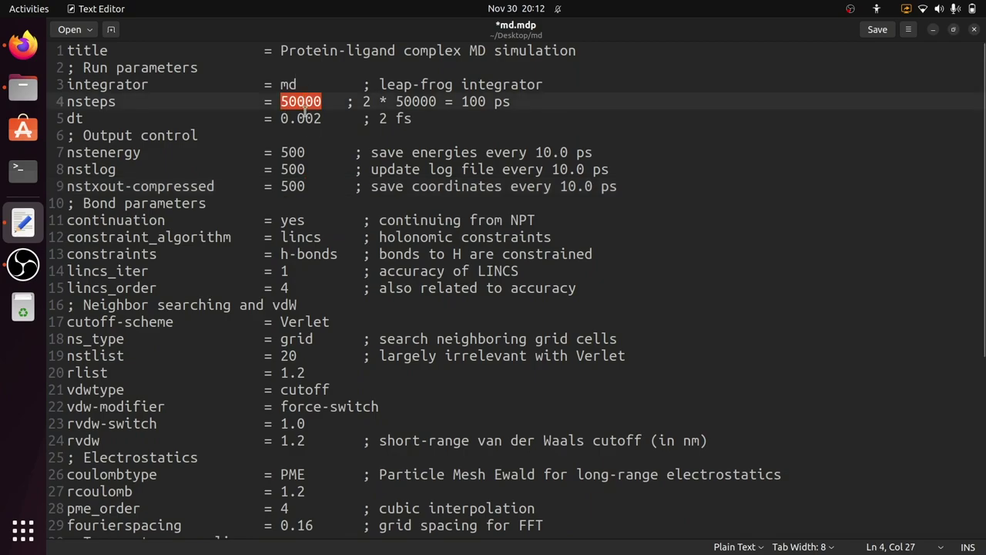
double_click(437, 186)
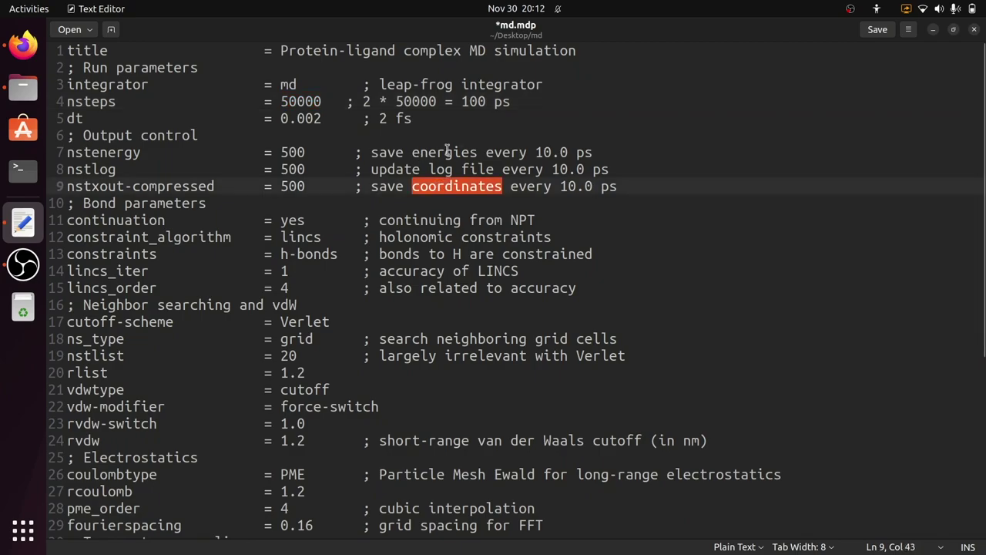
left_click(552, 154)
key("BackSpace")
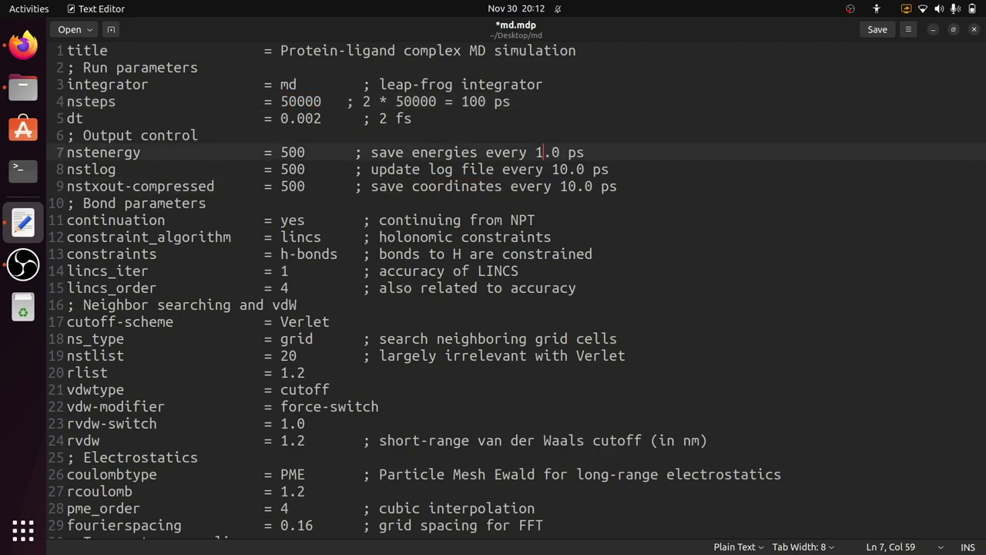
left_click(552, 169)
key("BackSpace")
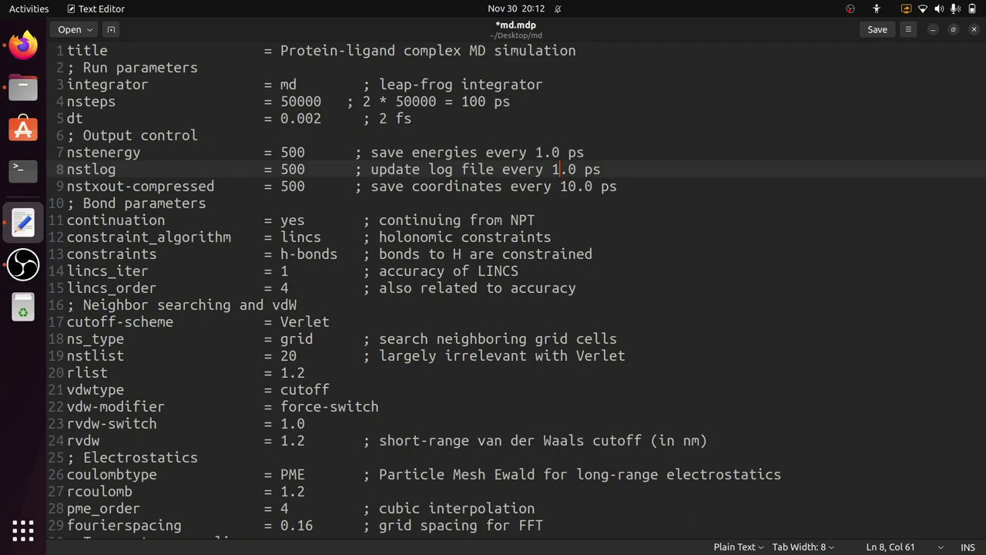
left_click(560, 186)
key("BackSpace")
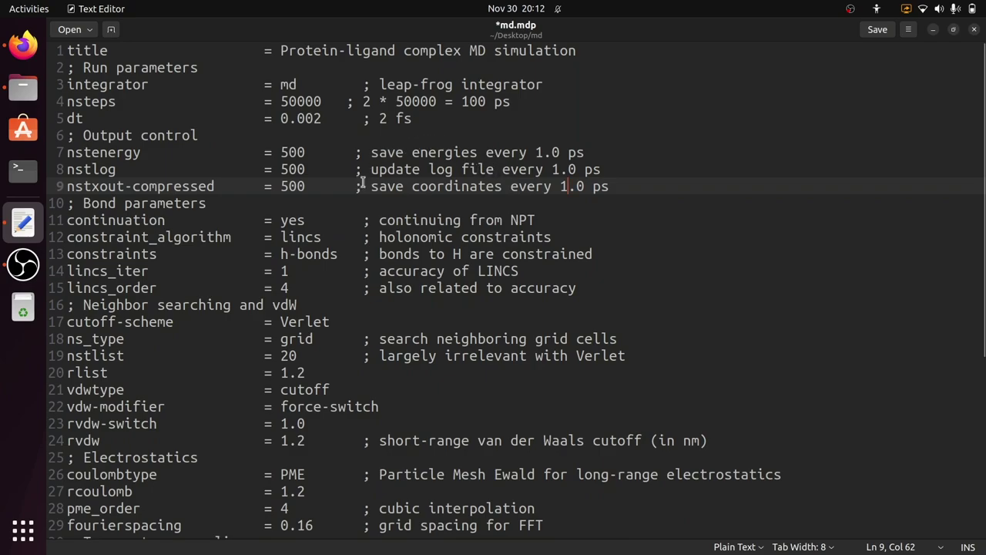
Set tc-grps to 'Protein_JZ4 Water_CLA' and save md.mdp.
scroll(453, 288, "down", 2)
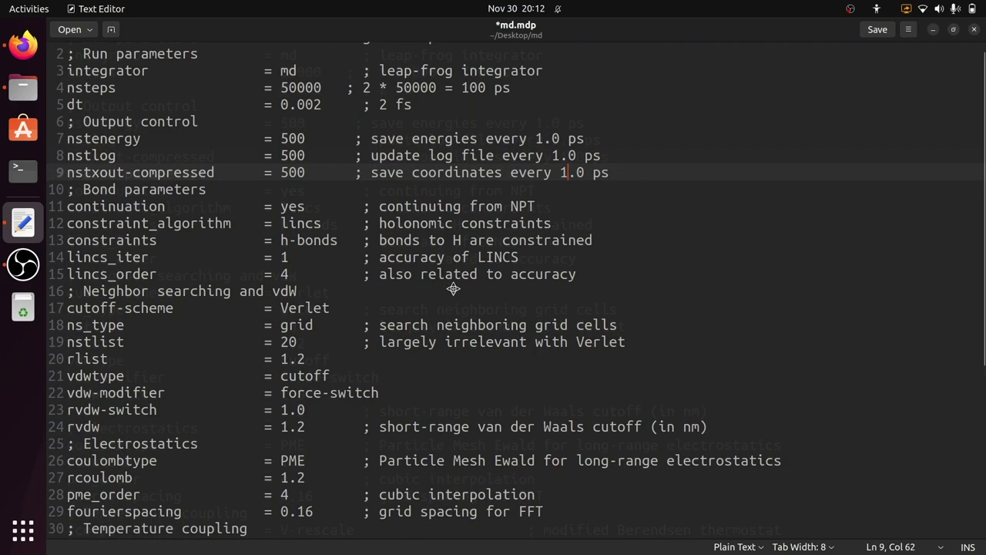
scroll(453, 288, "down", 5)
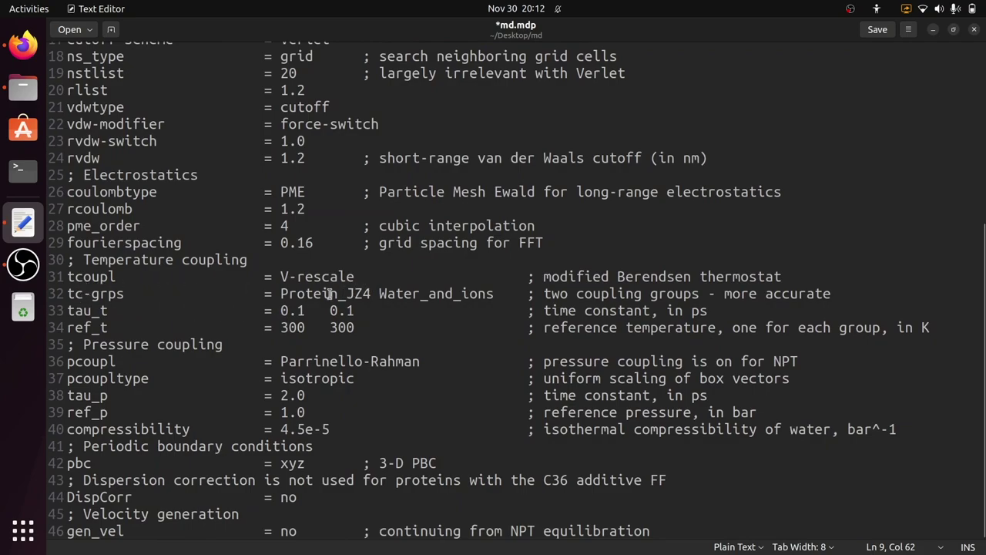
double_click(300, 291)
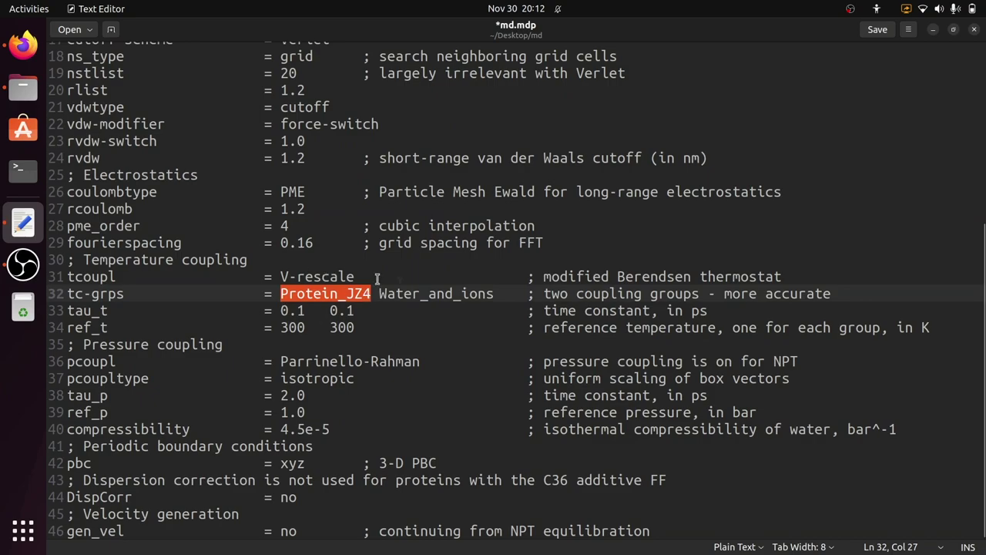
double_click(411, 295)
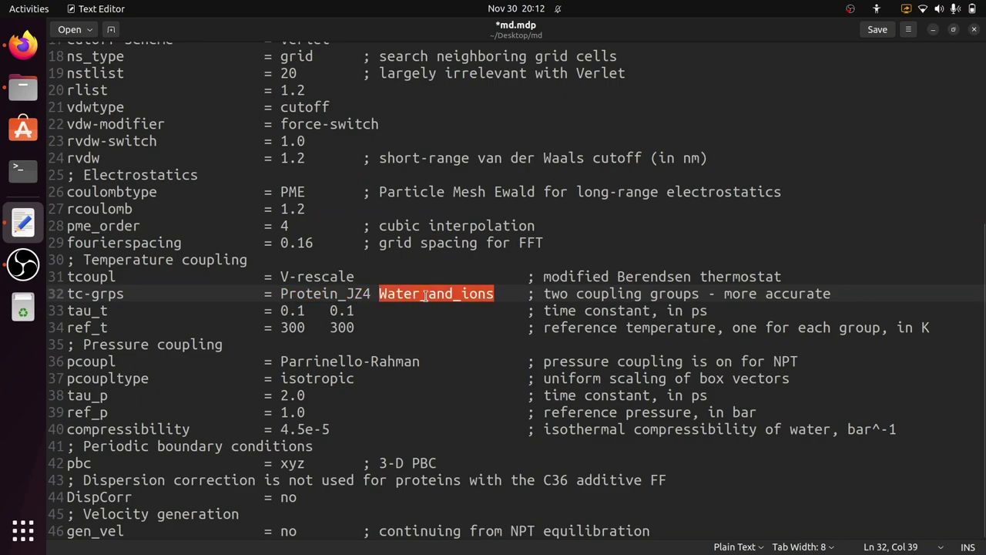
left_click(455, 294)
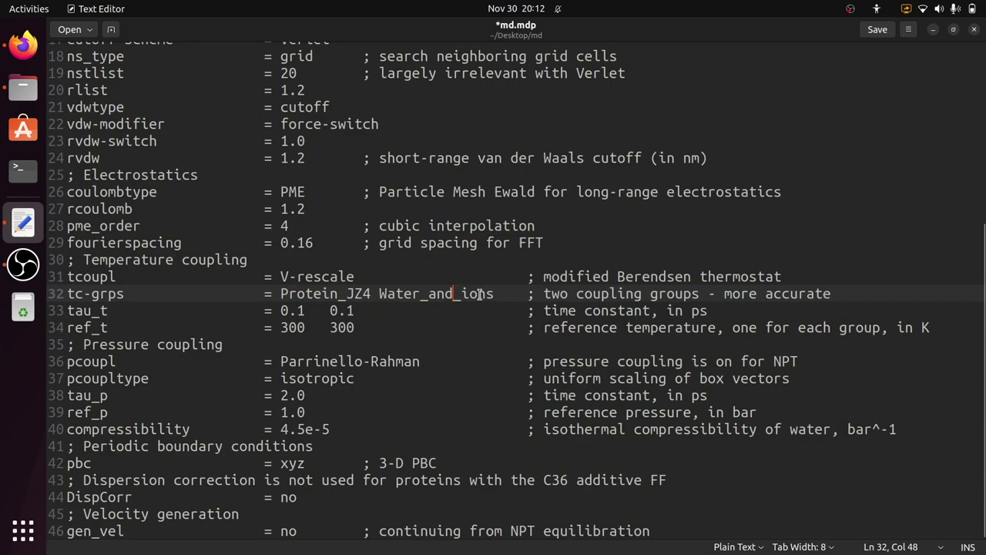
left_click(490, 294)
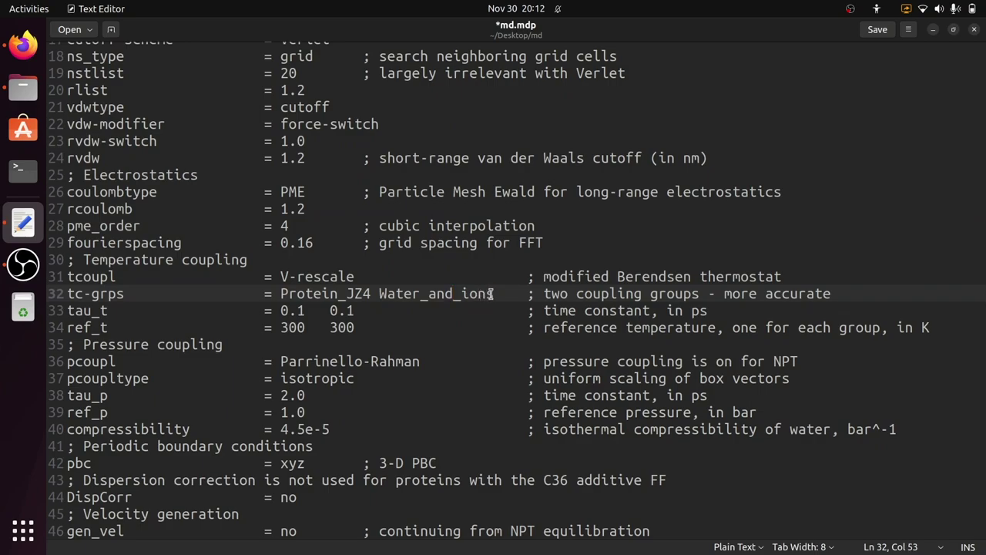
key("BackSpace")
key("BackSpace")
key("BackSpace")
key("BackSpace")
key("BackSpace")
key("BackSpace")
key("BackSpace")
key("BackSpace")
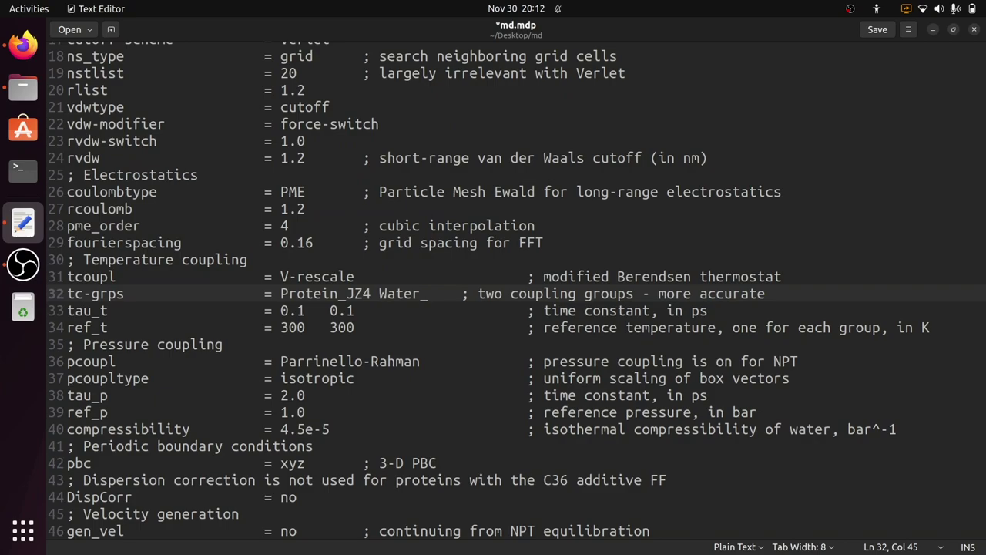
type("CLA")
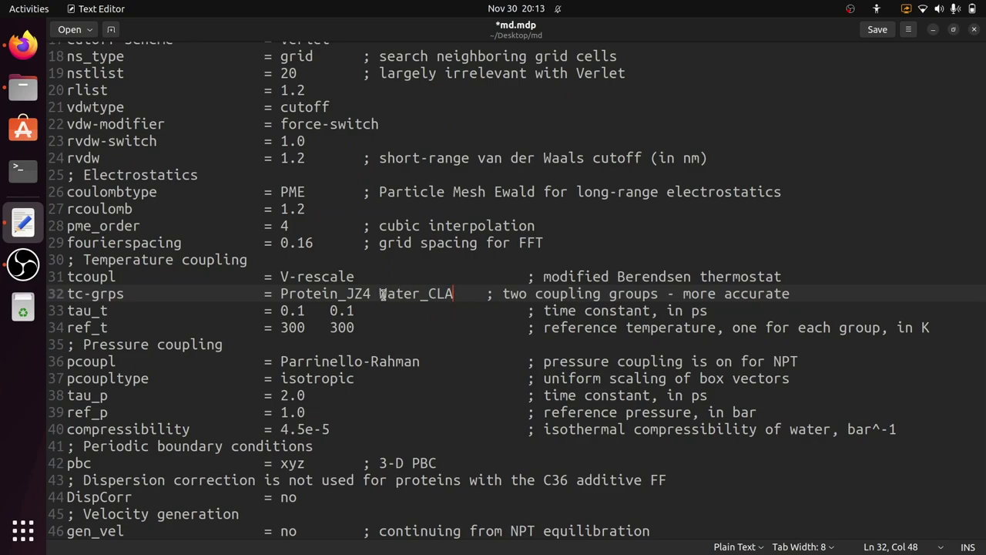
left_click(978, 278)
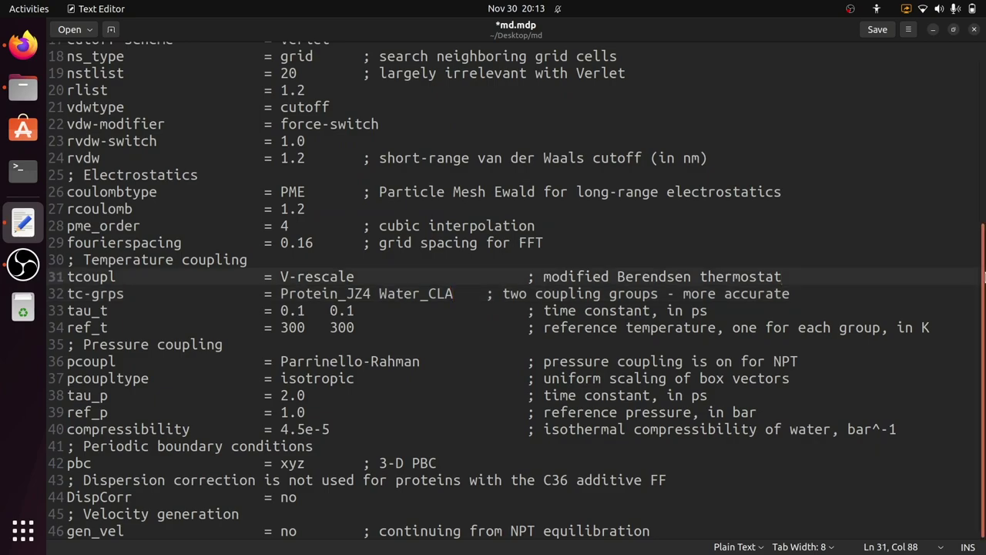
key("ctrl+s")
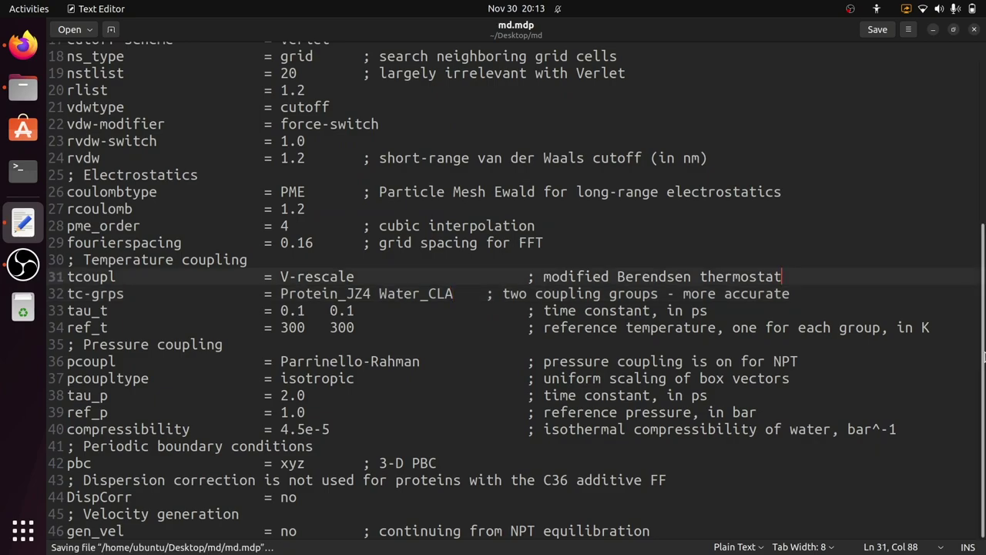
Close Text Editor and open a terminal in the md folder, centred on screen.
left_click(975, 30)
left_click(547, 461)
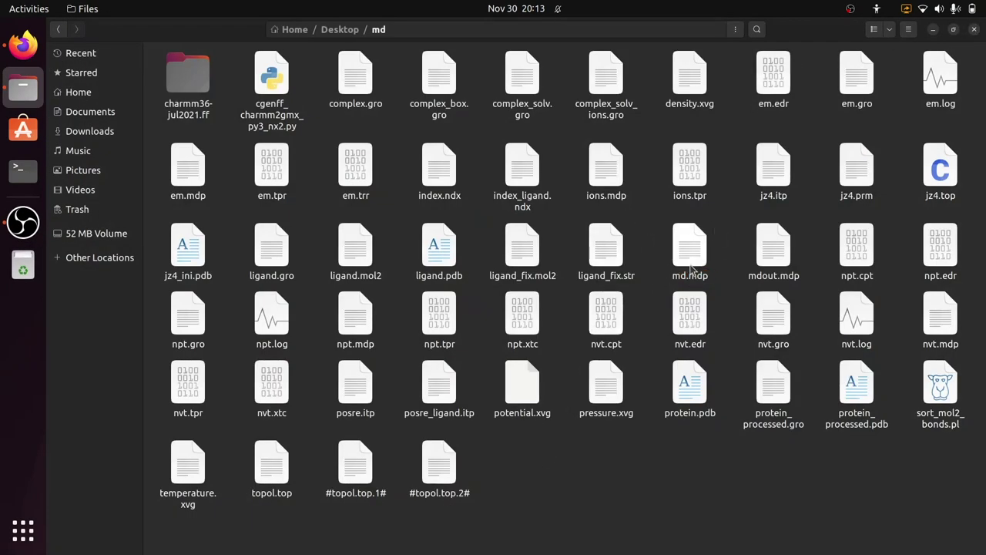
right_click(560, 464)
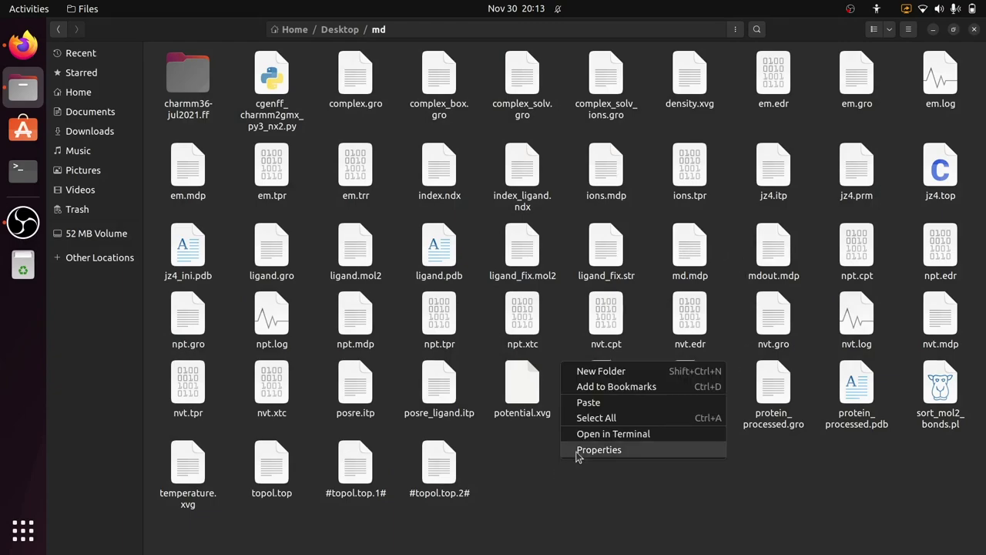
left_click(623, 435)
left_click_drag(396, 66, 591, 131)
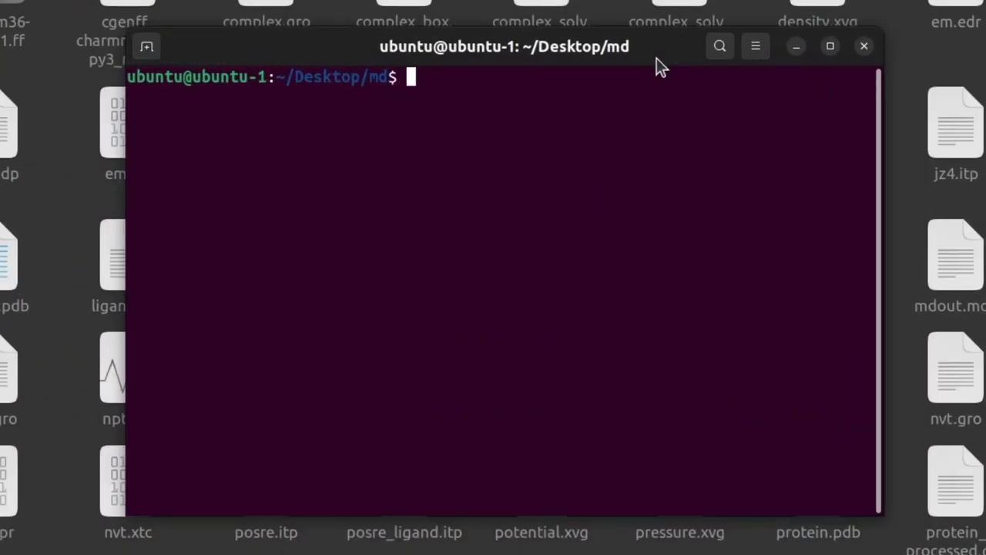
Run 'gmx grompp -f md.mdp -c npt.gro -t npt.cpt -p topol.top -n index.ndx -o md.tpr'.
type("gmx grompp -f md.mdp -c npt.gro -t npt.cpt -p topol.top -n index.ndx -o md.tpr")
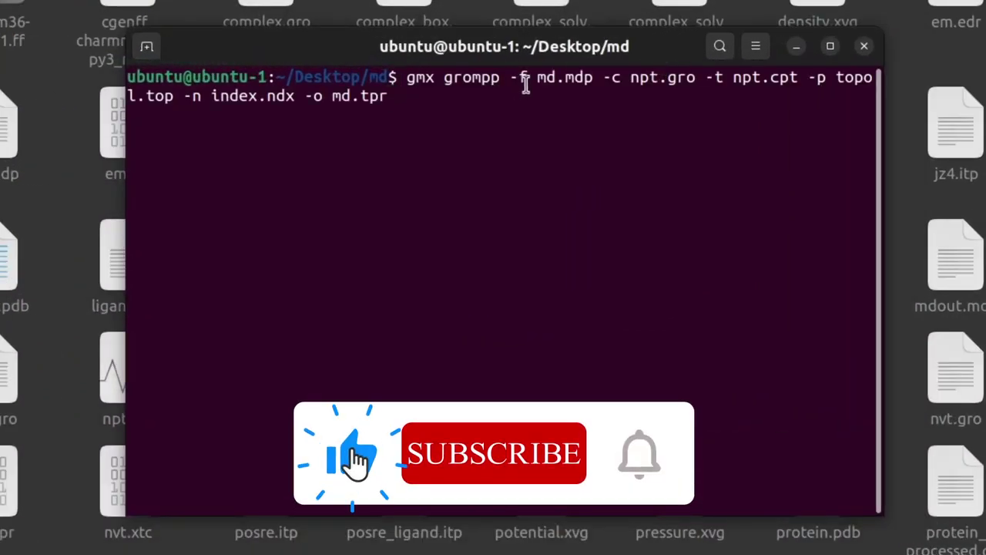
double_click(560, 81)
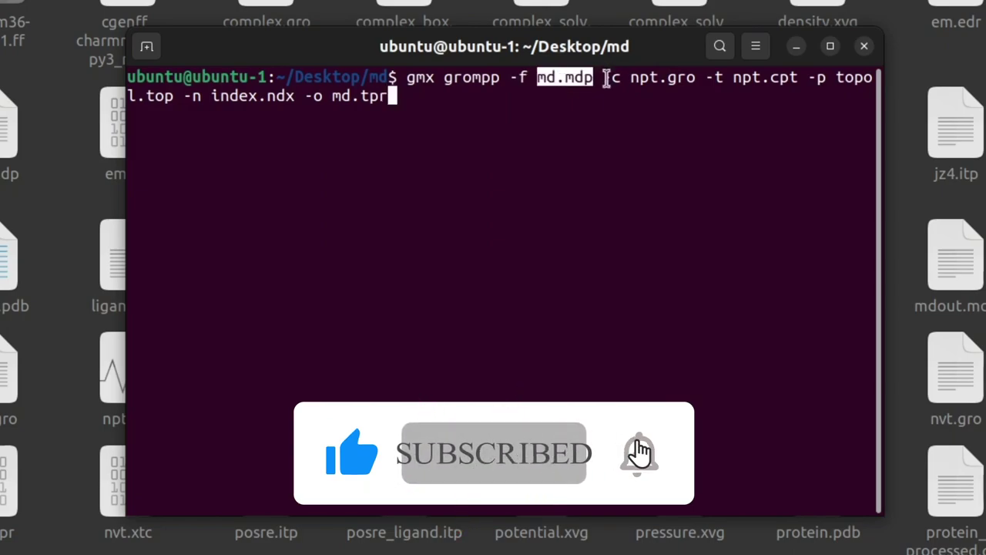
left_click(569, 81)
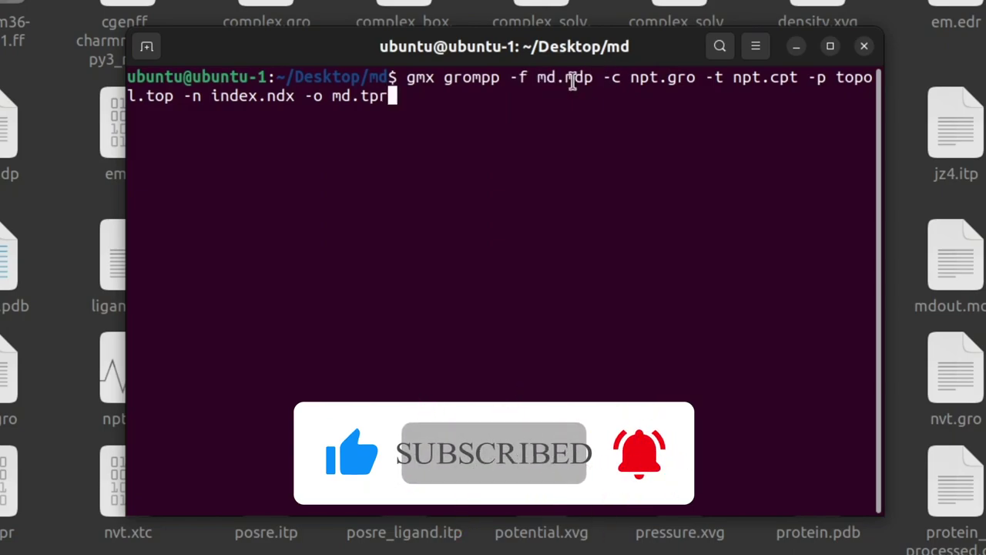
double_click(614, 82)
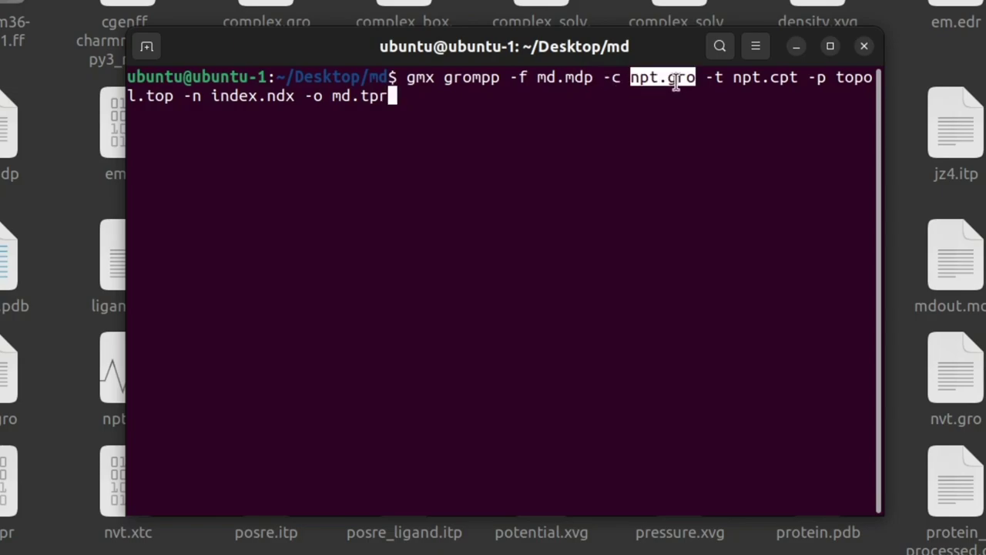
double_click(718, 80)
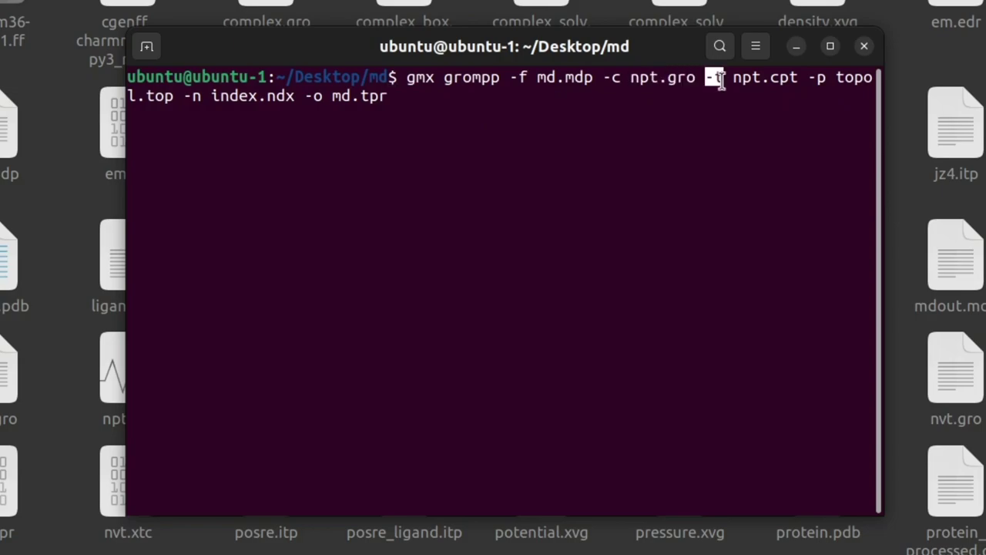
double_click(774, 80)
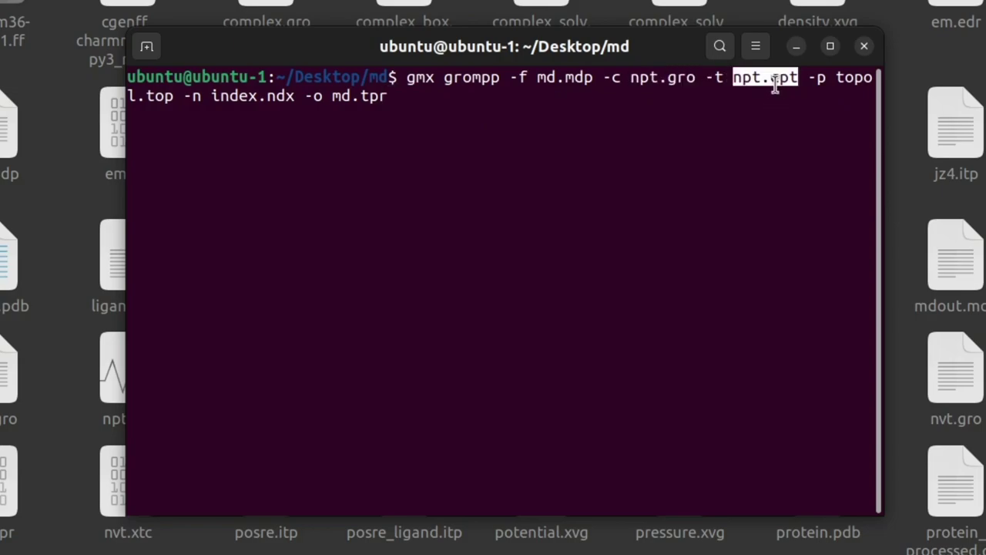
double_click(817, 77)
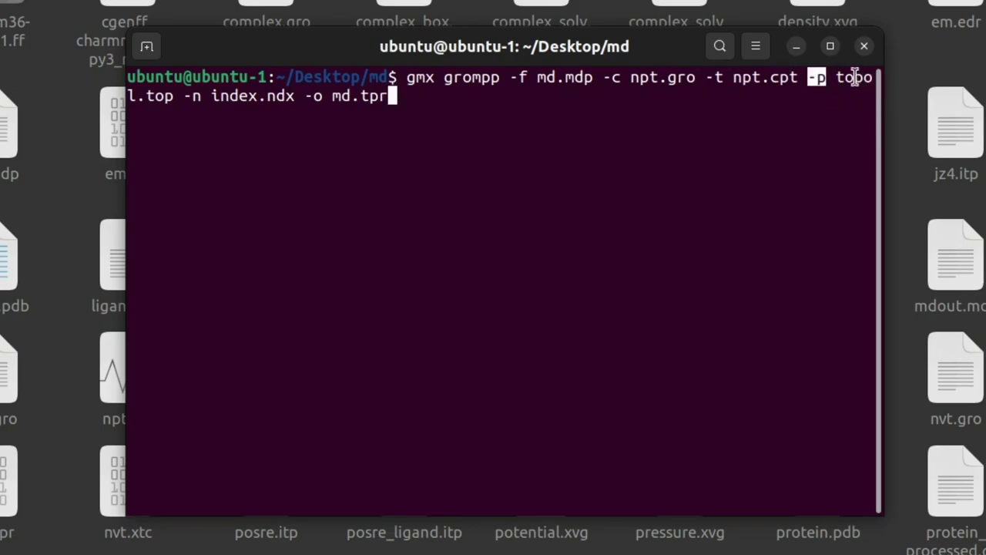
double_click(854, 78)
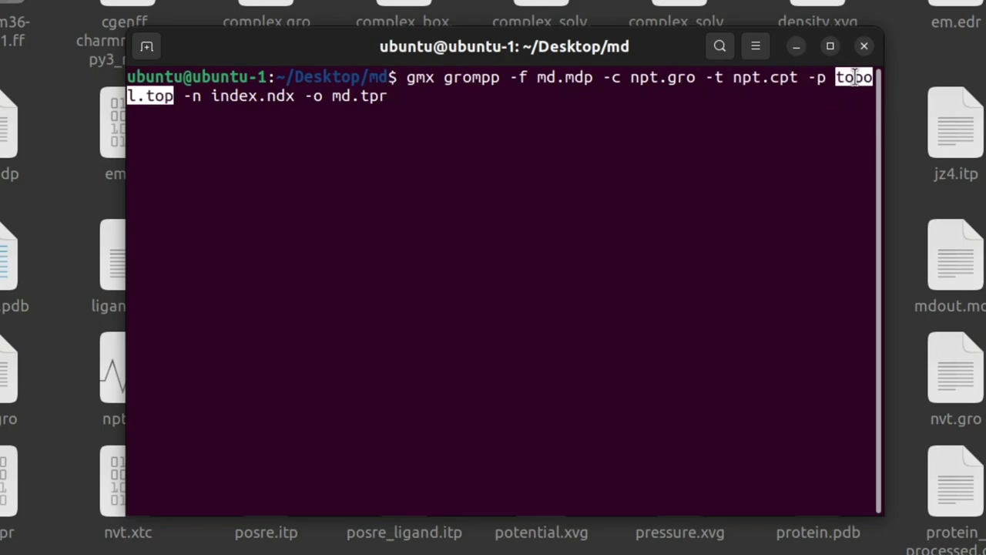
double_click(191, 96)
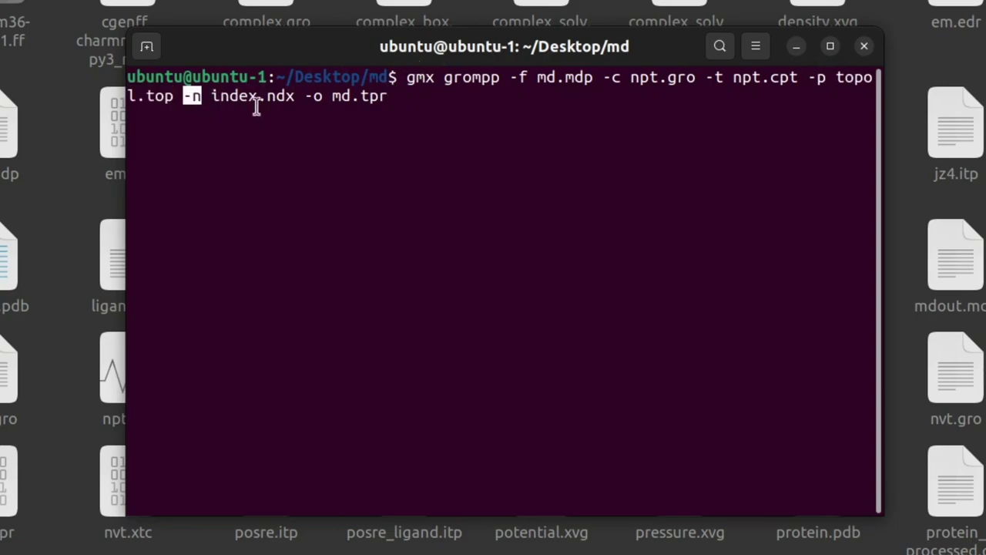
double_click(314, 96)
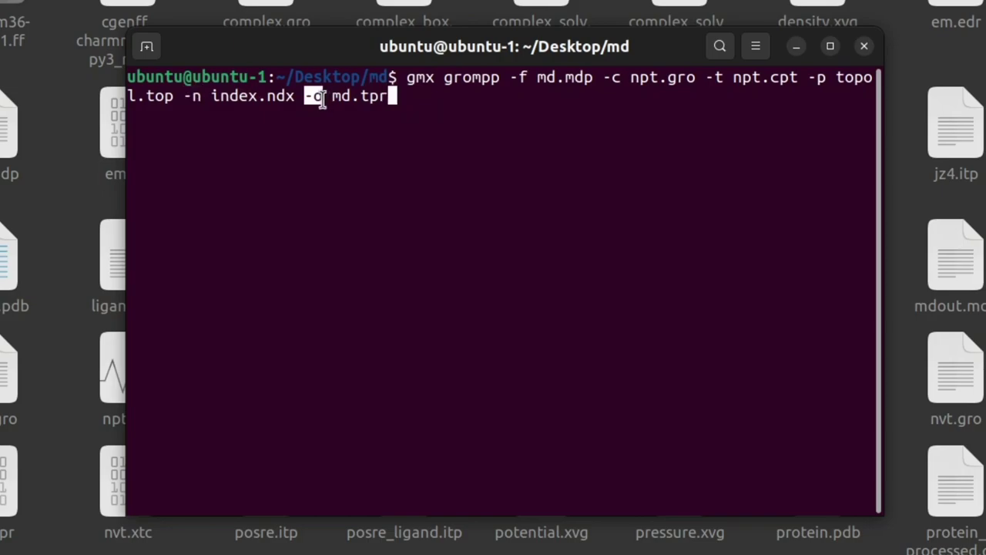
double_click(361, 96)
left_click(392, 97)
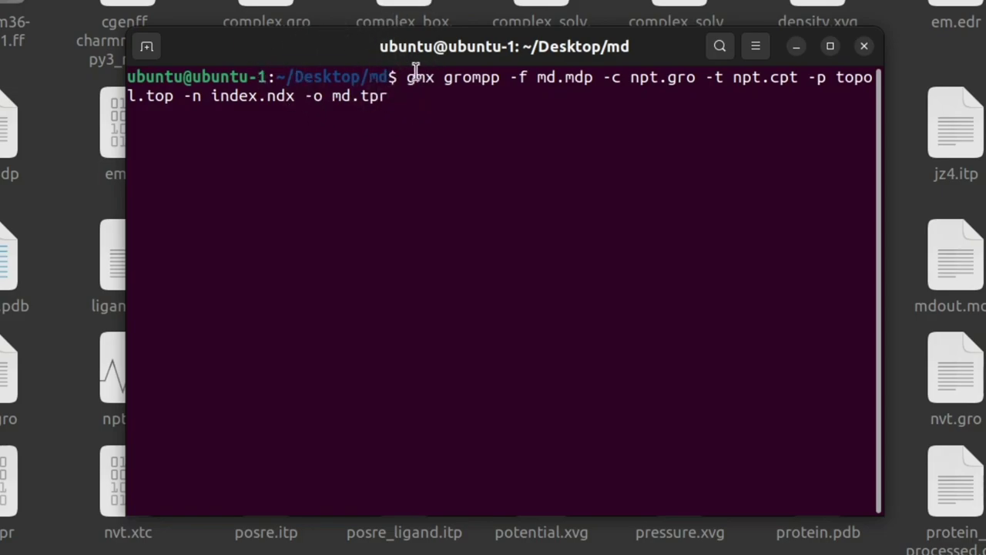
key("Return")
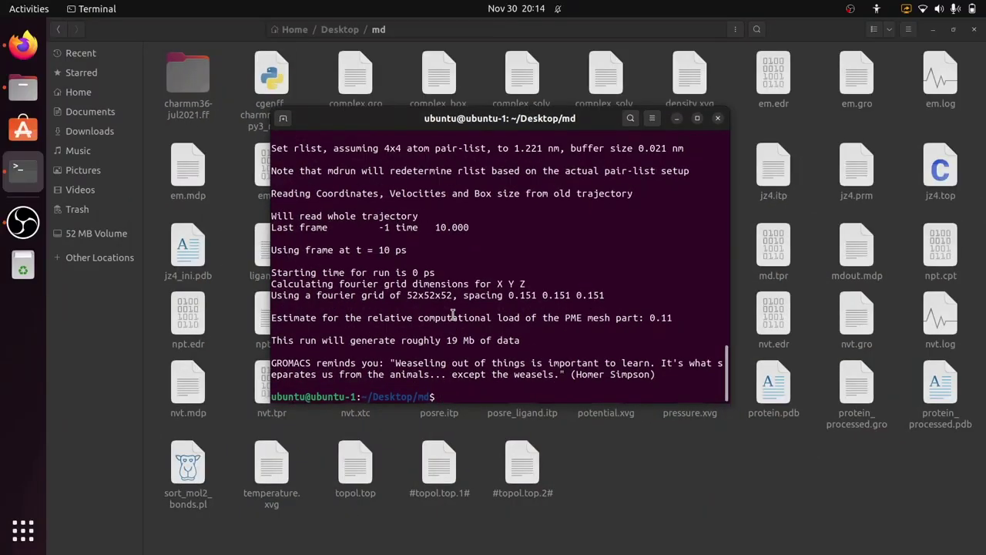
Confirm md.tpr (413.7 kB) is in the md folder, then clear the terminal screen.
left_click(644, 413)
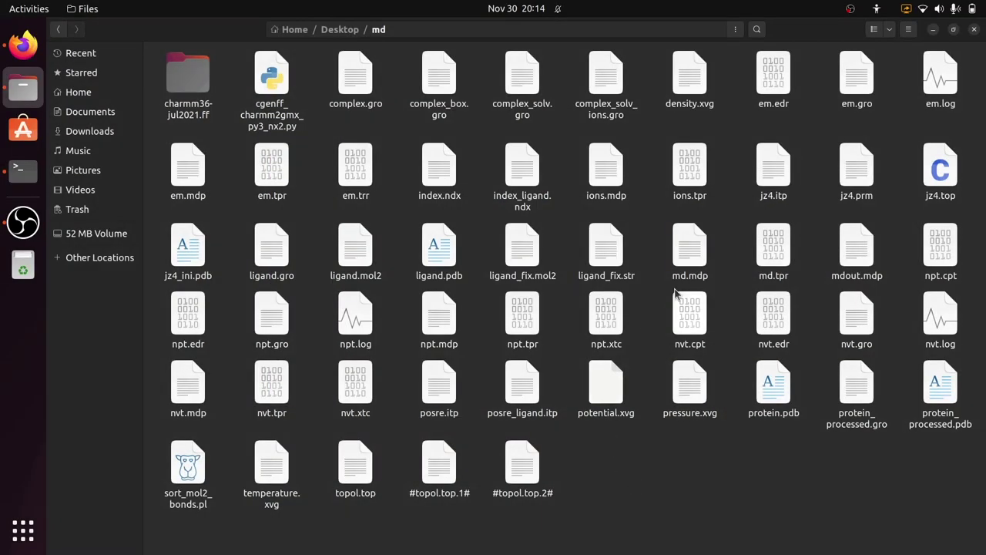
left_click(765, 246)
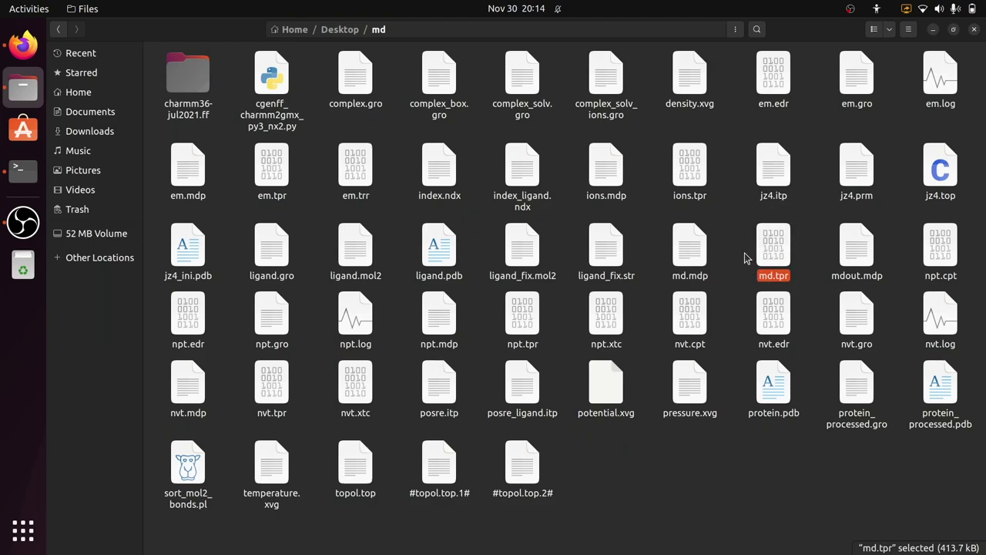
left_click(22, 169)
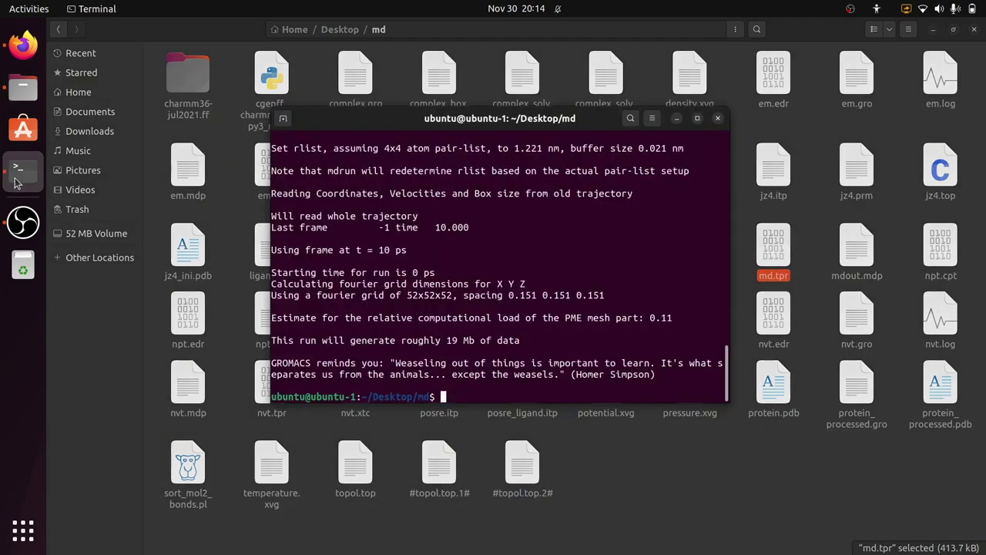
key("ctrl+l")
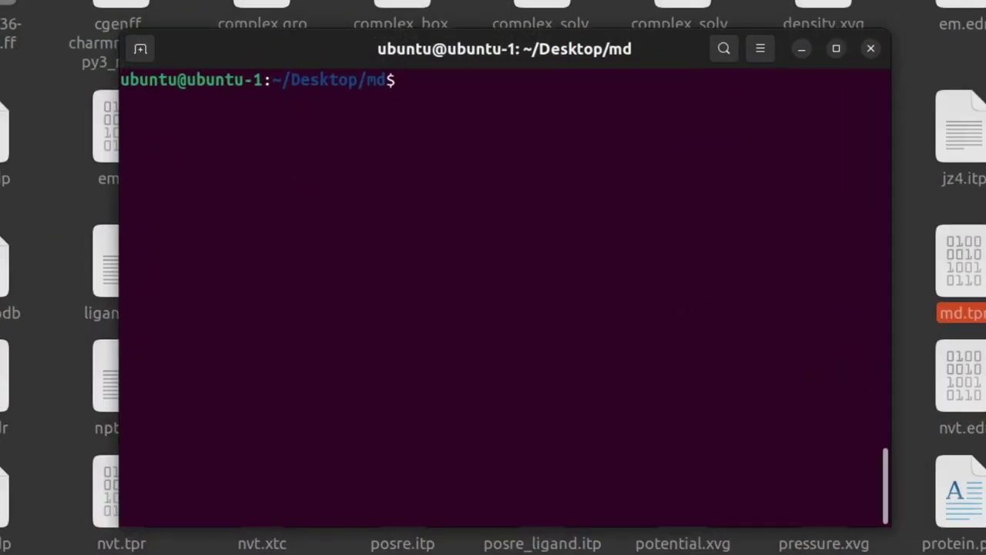
Run 'gmx mdrun -v -deffnm md' through all 50000 steps (100.0 ps).
type("gmx mdrun -v -deffnm md")
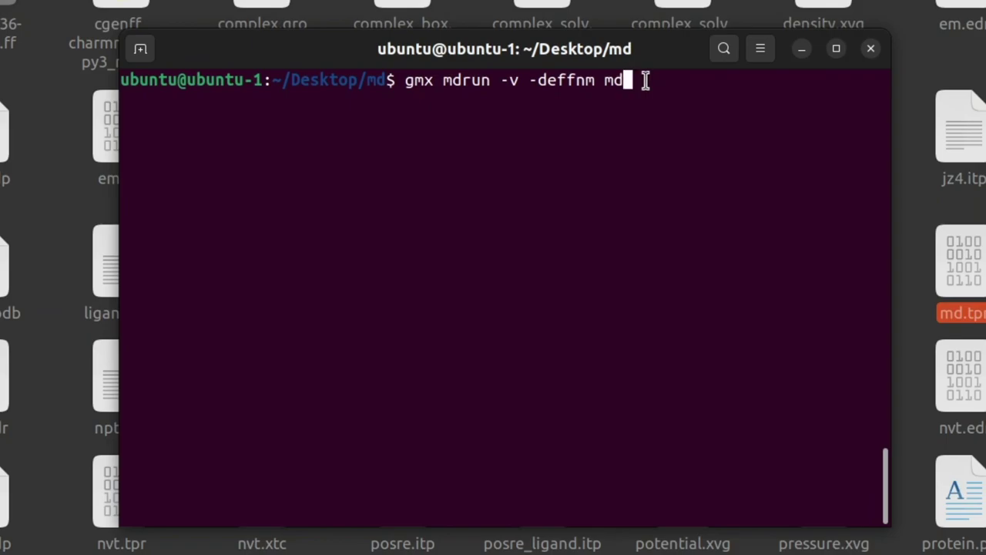
key("Return")
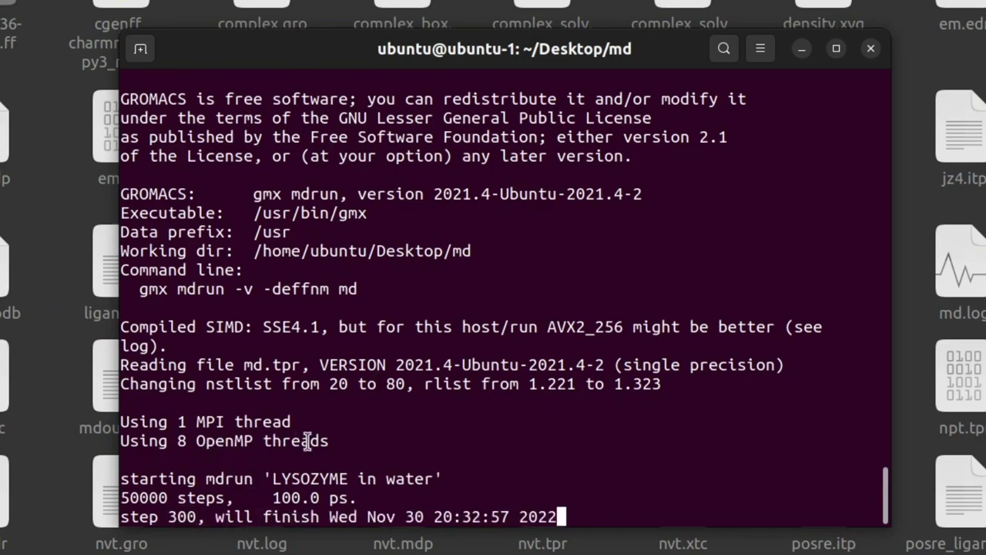
double_click(144, 494)
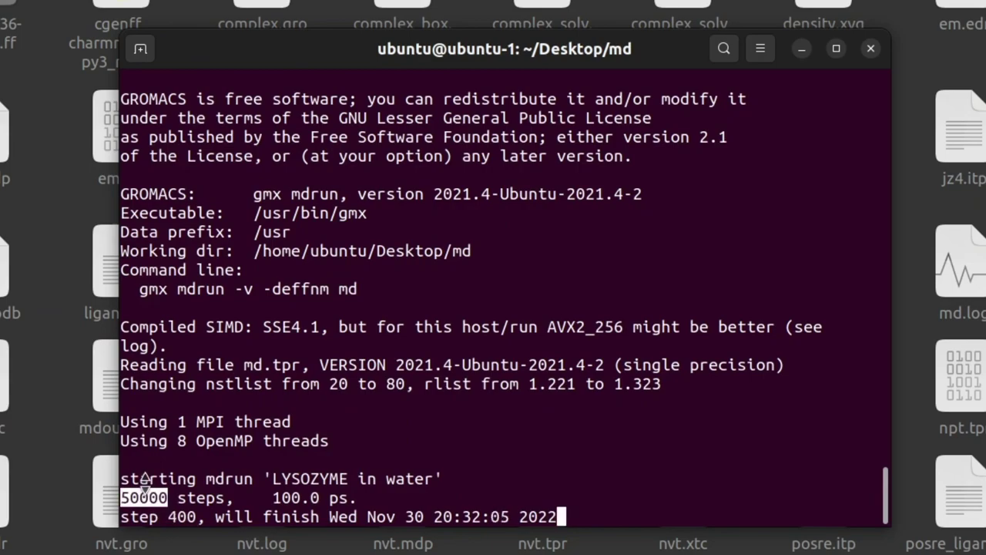
double_click(295, 497)
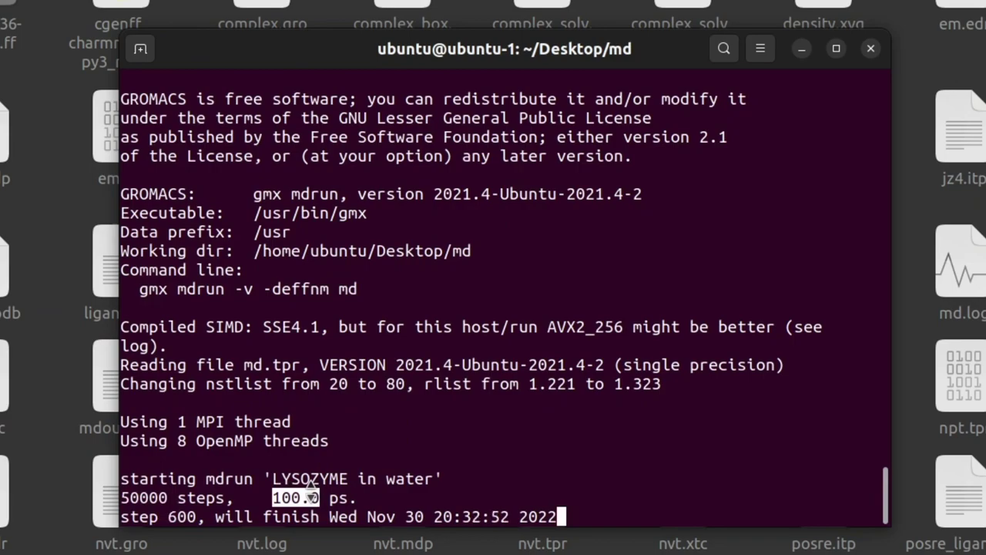
double_click(145, 494)
left_click_drag(144, 494, 356, 497)
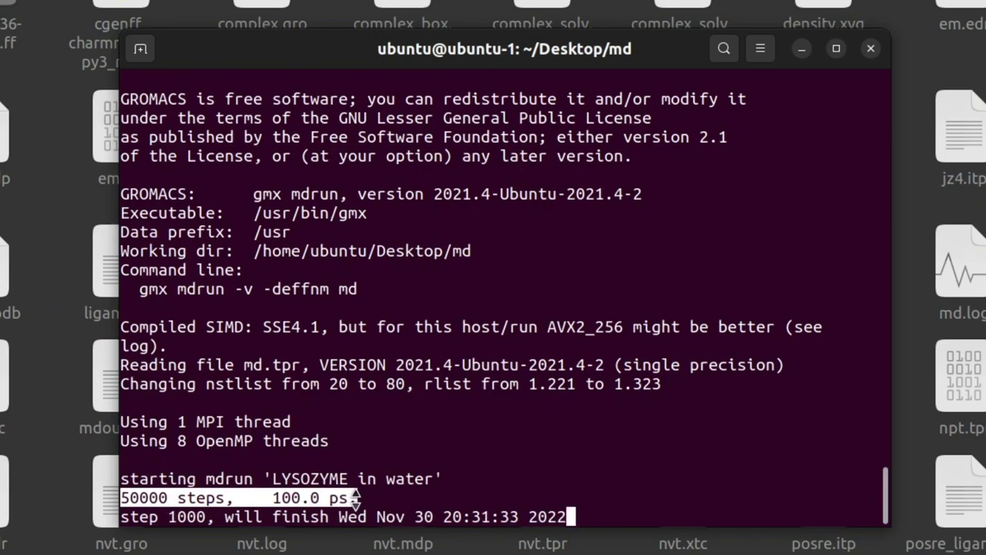
double_click(146, 495)
double_click(297, 495)
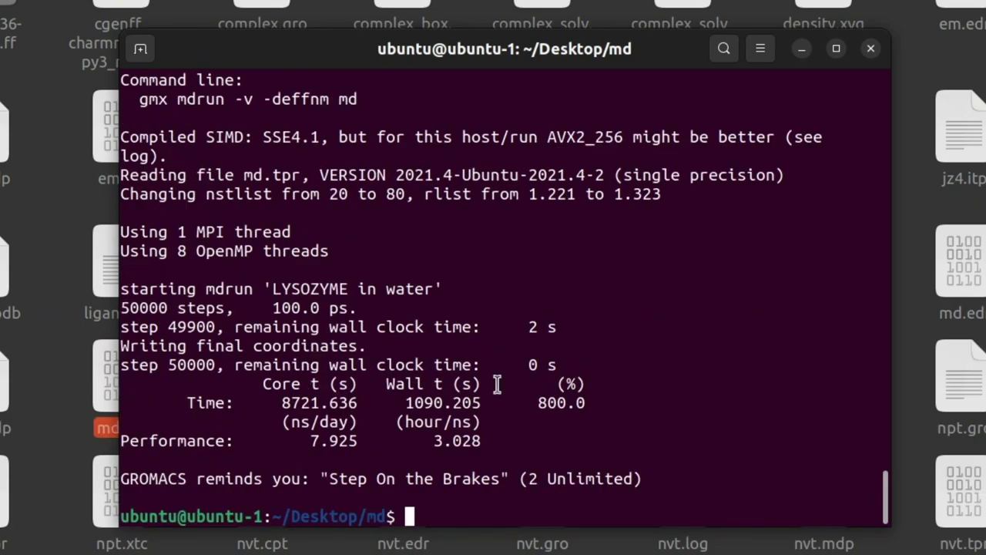
Highlight 'LYSOZYME in water' in the mdrun output, then select topol.top in the md folder.
double_click(298, 297)
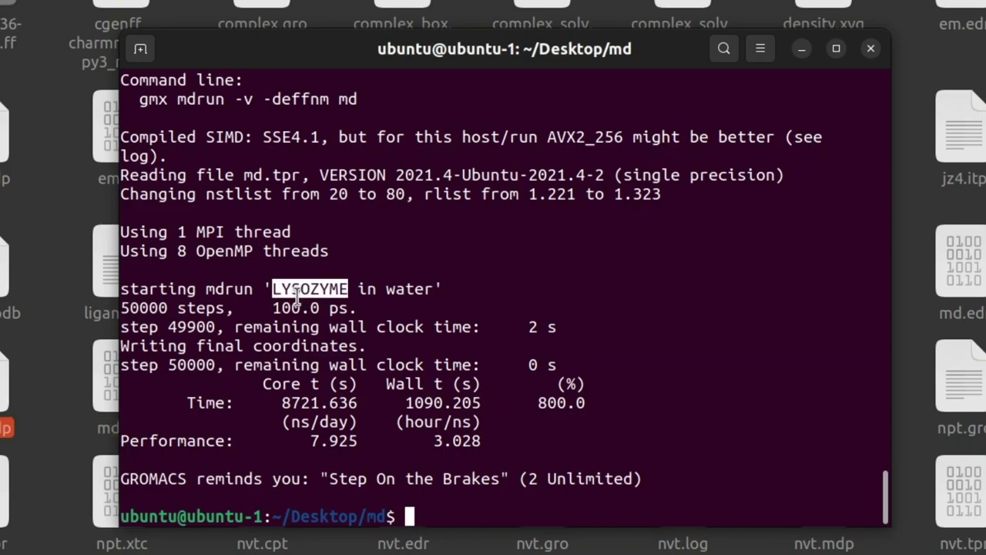
left_click_drag(297, 297, 422, 279)
left_click(422, 279)
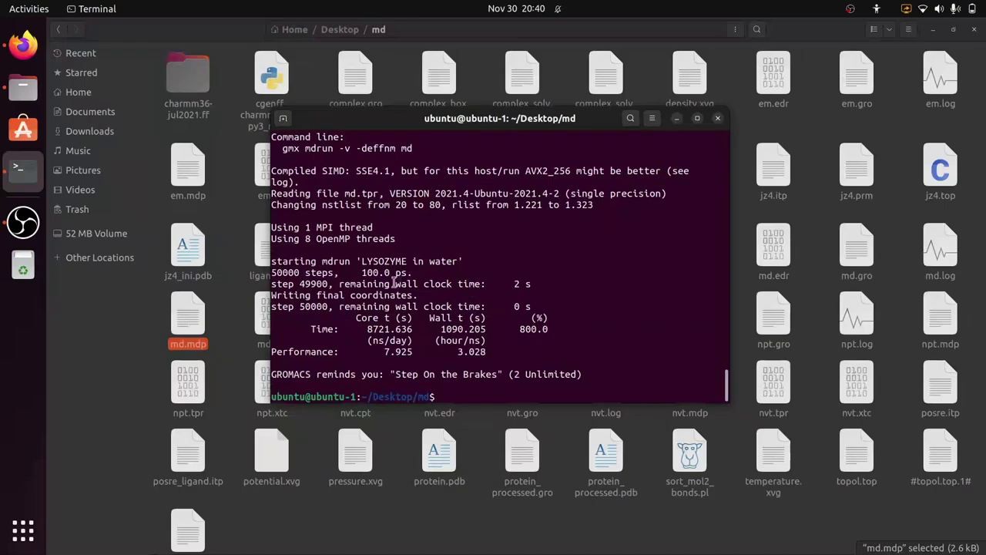
left_click(333, 536)
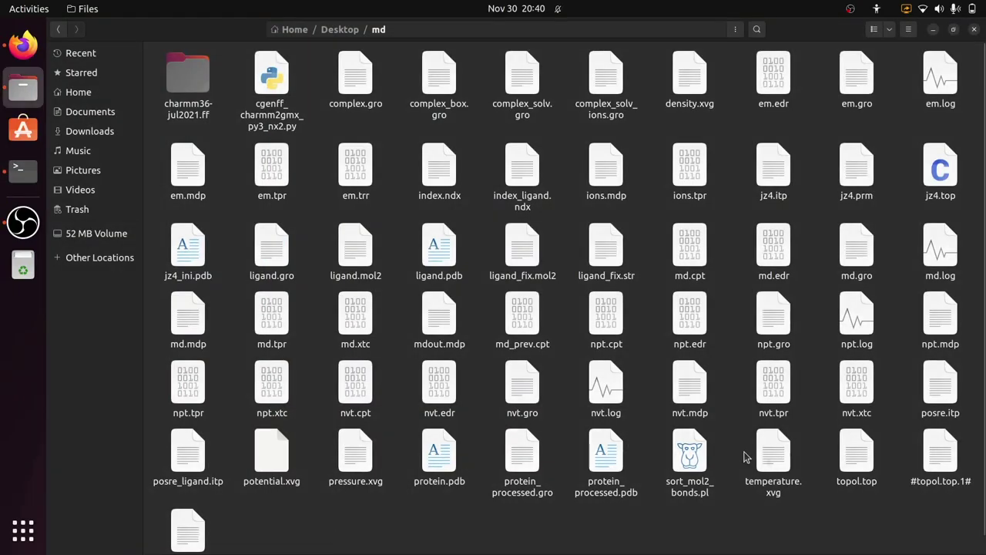
left_click(863, 462)
Open topol.top in Text Editor and locate the 'LYSOZYME in water' system name.
double_click(862, 463)
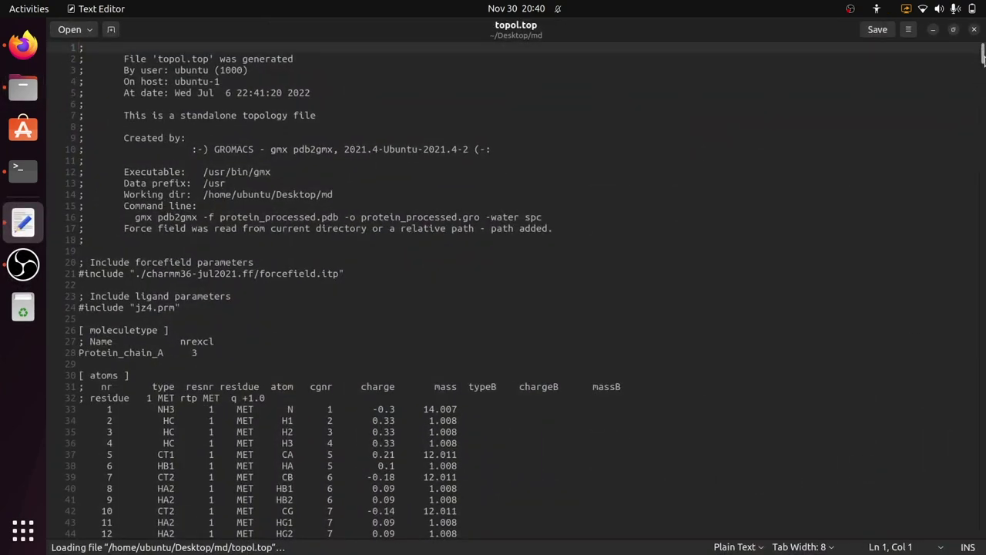
left_click_drag(983, 58, 981, 539)
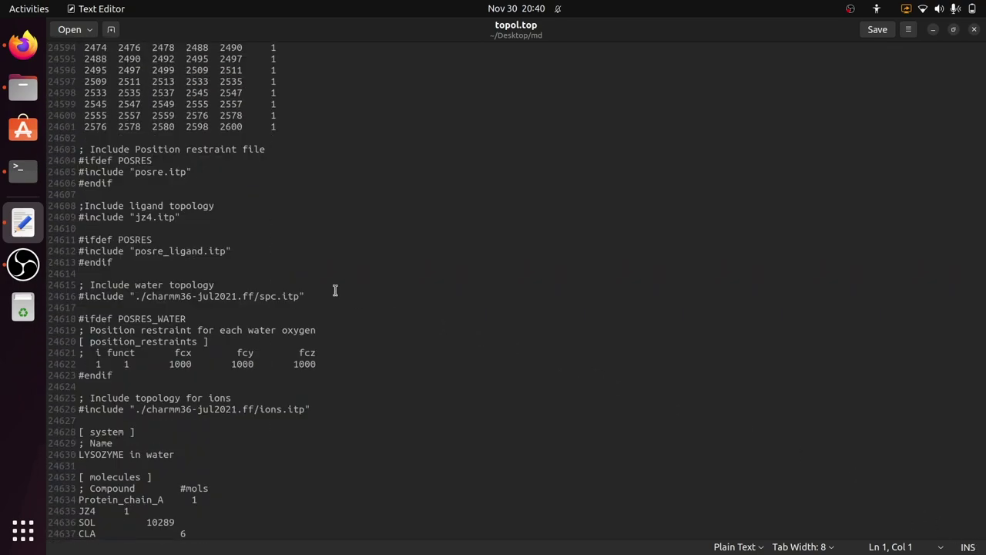
left_click(178, 452)
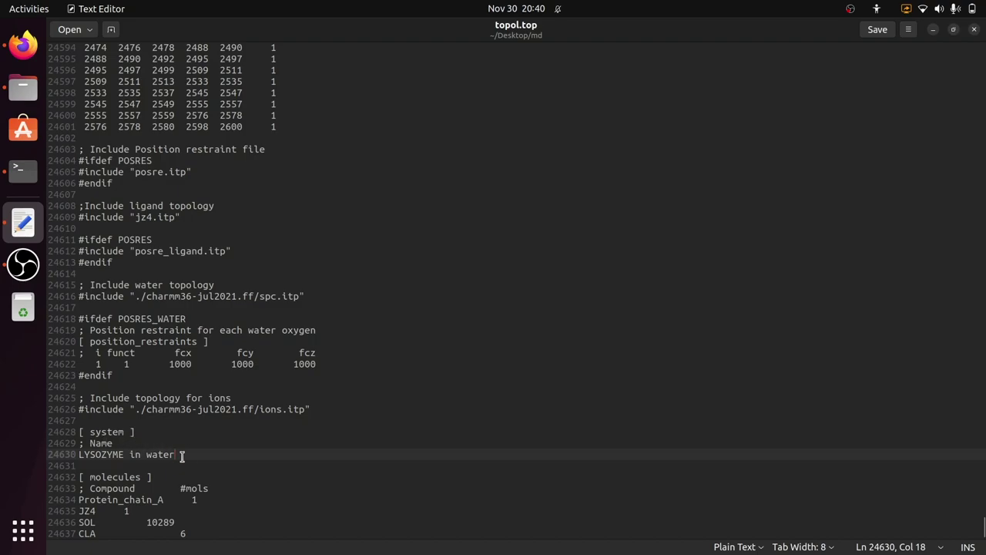
Match 'LYSOZYME in water' in the mdrun output, then minimize the terminal.
key("alt+Tab")
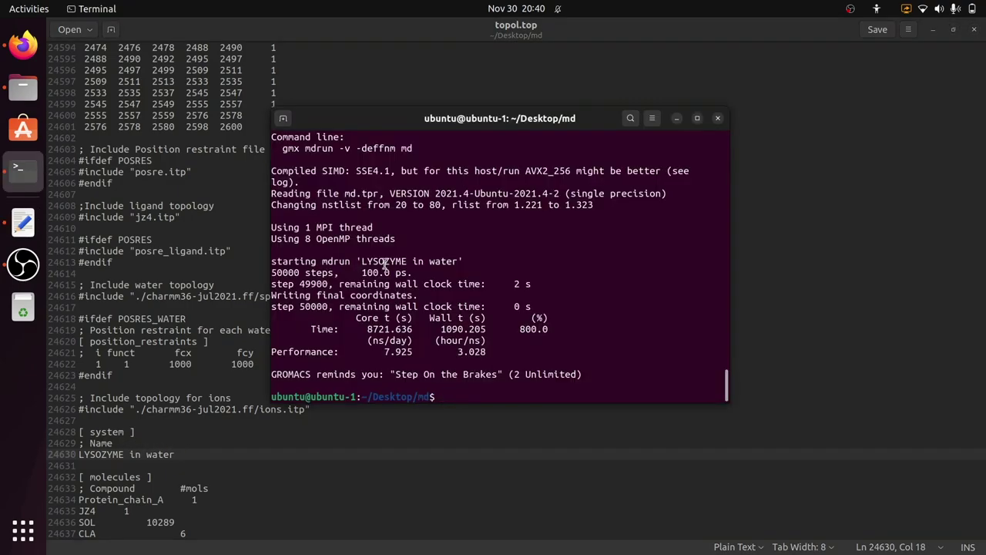
left_click_drag(384, 264, 432, 262)
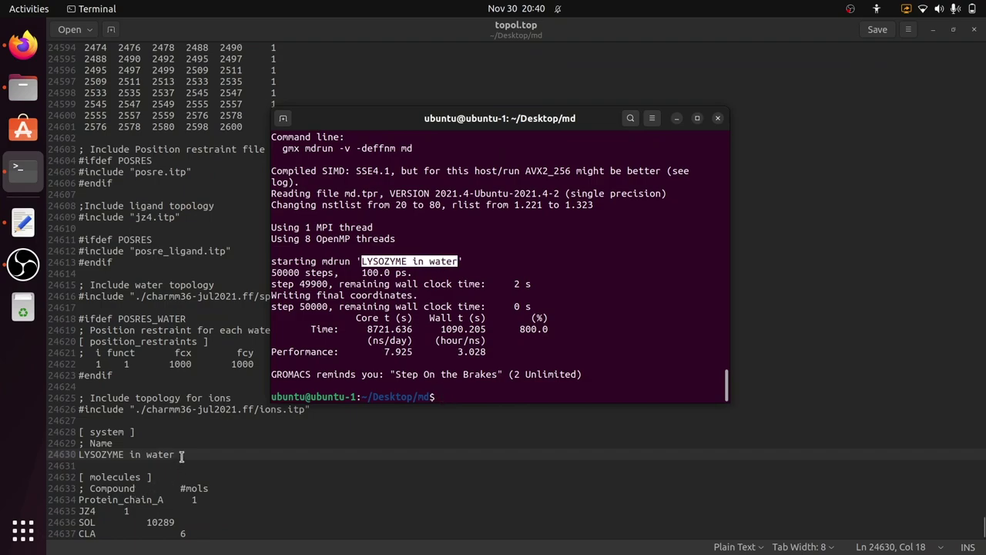
left_click(403, 261)
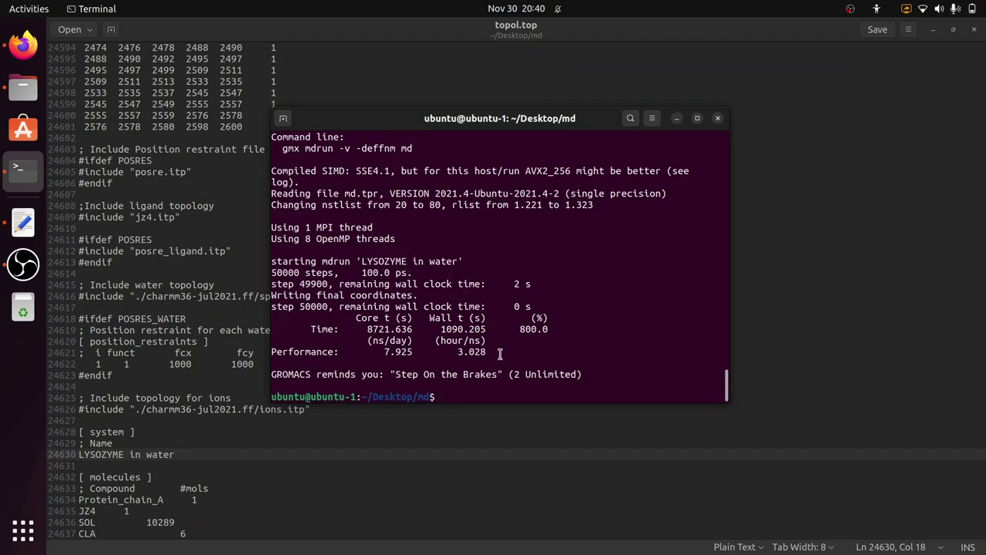
left_click(678, 119)
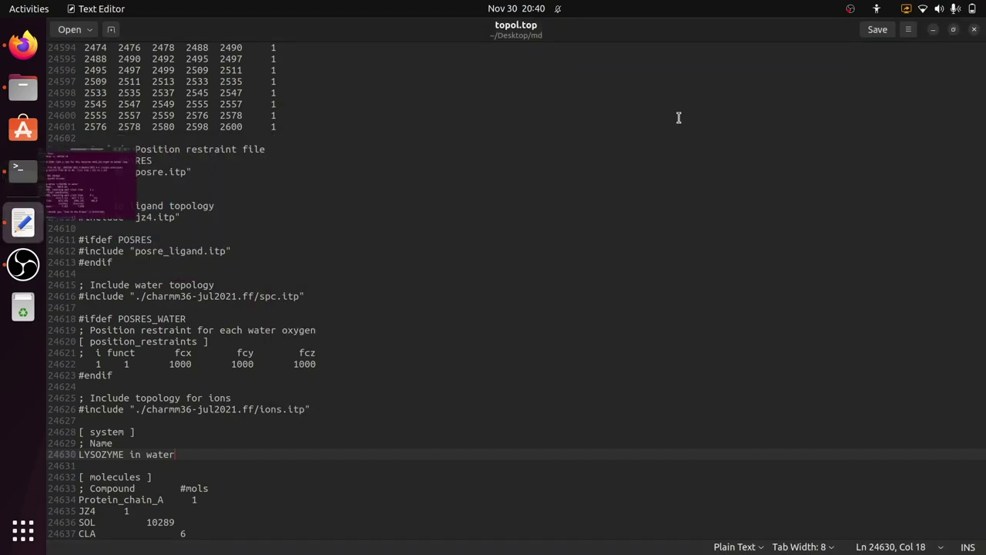
Minimize Text Editor and select the md output files from md.gro through md.xtc in the md folder.
left_click(934, 31)
left_click(808, 253)
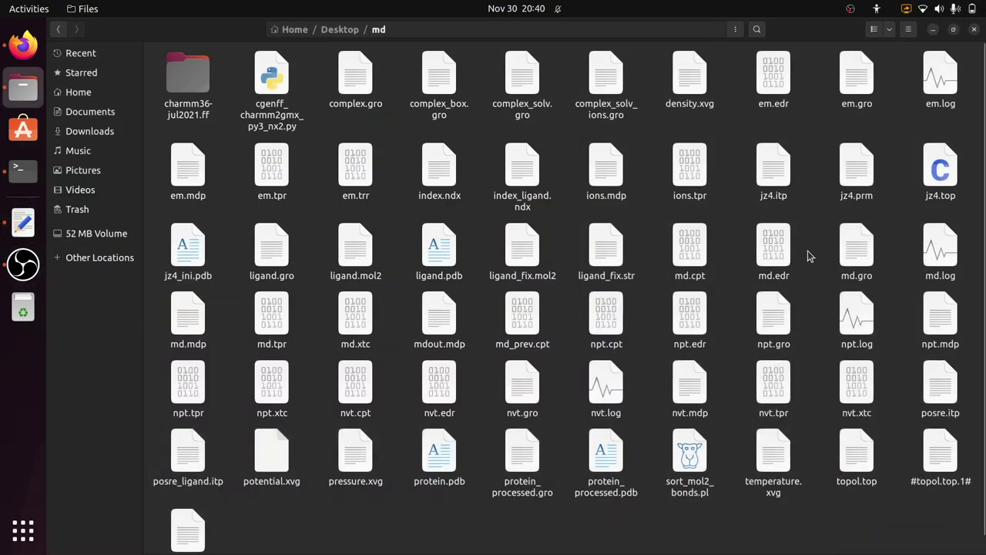
left_click(859, 250)
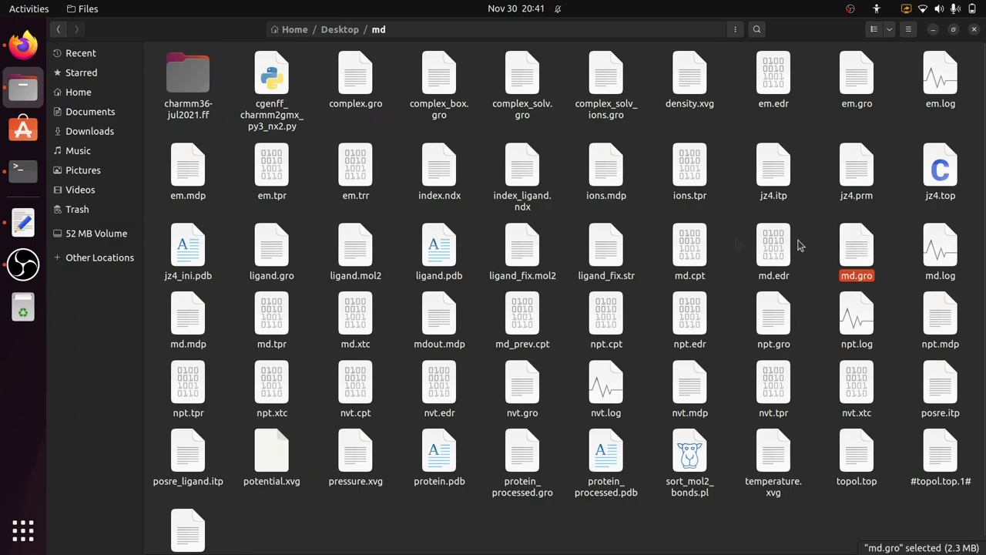
left_click(350, 321, "shift")
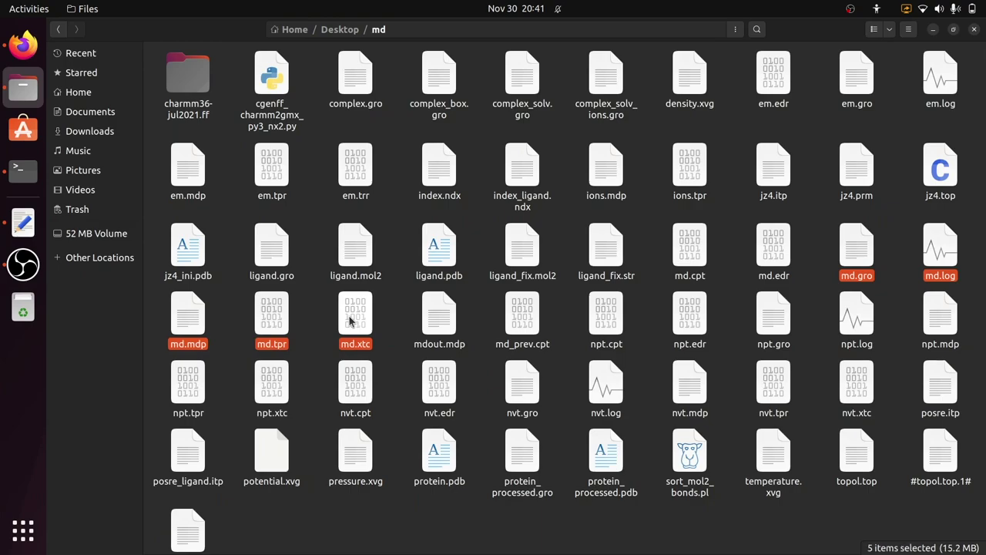
left_click(351, 321)
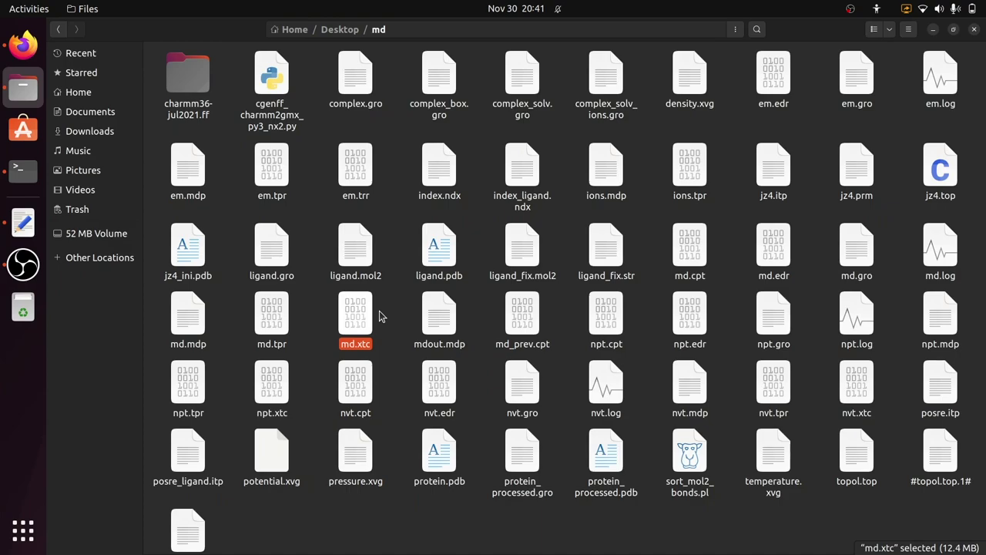
left_click(400, 326)
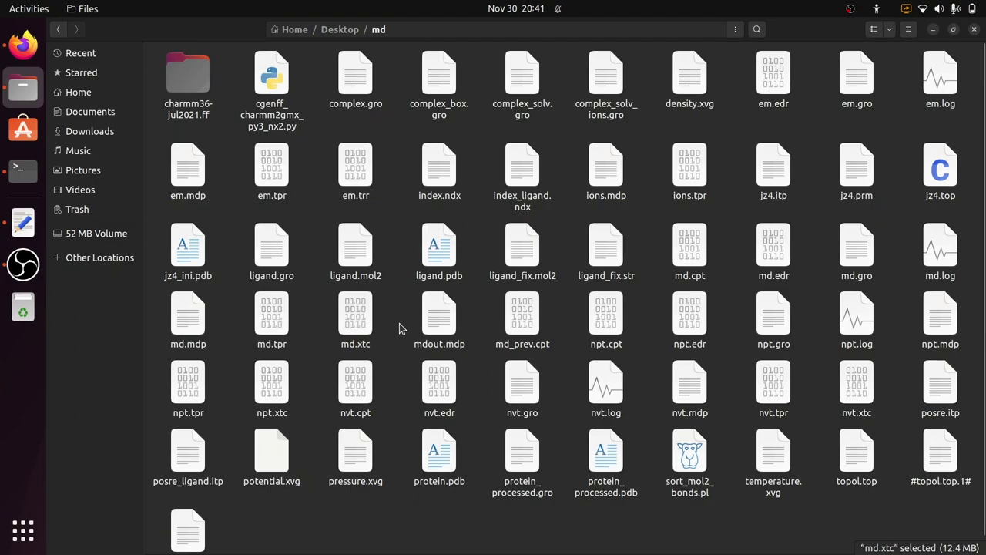